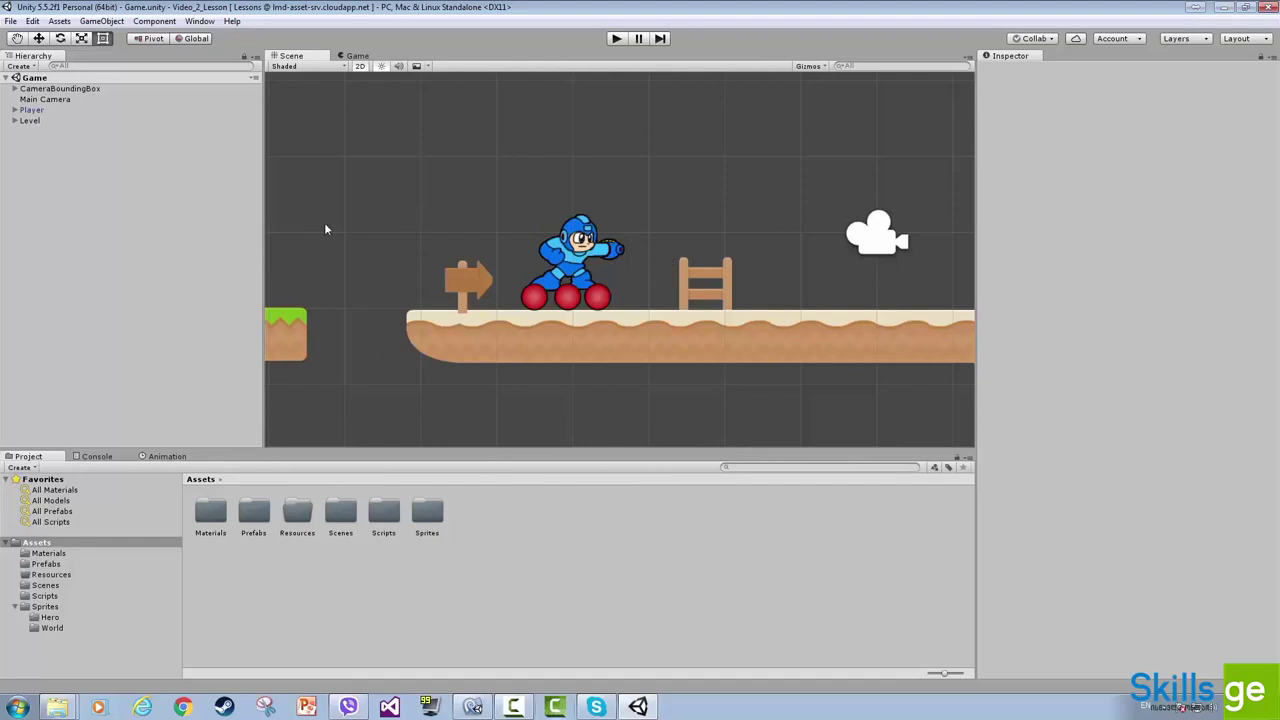
Step: Expand the Player object and examine its body, head, weapon and ground check point children
click(8, 110)
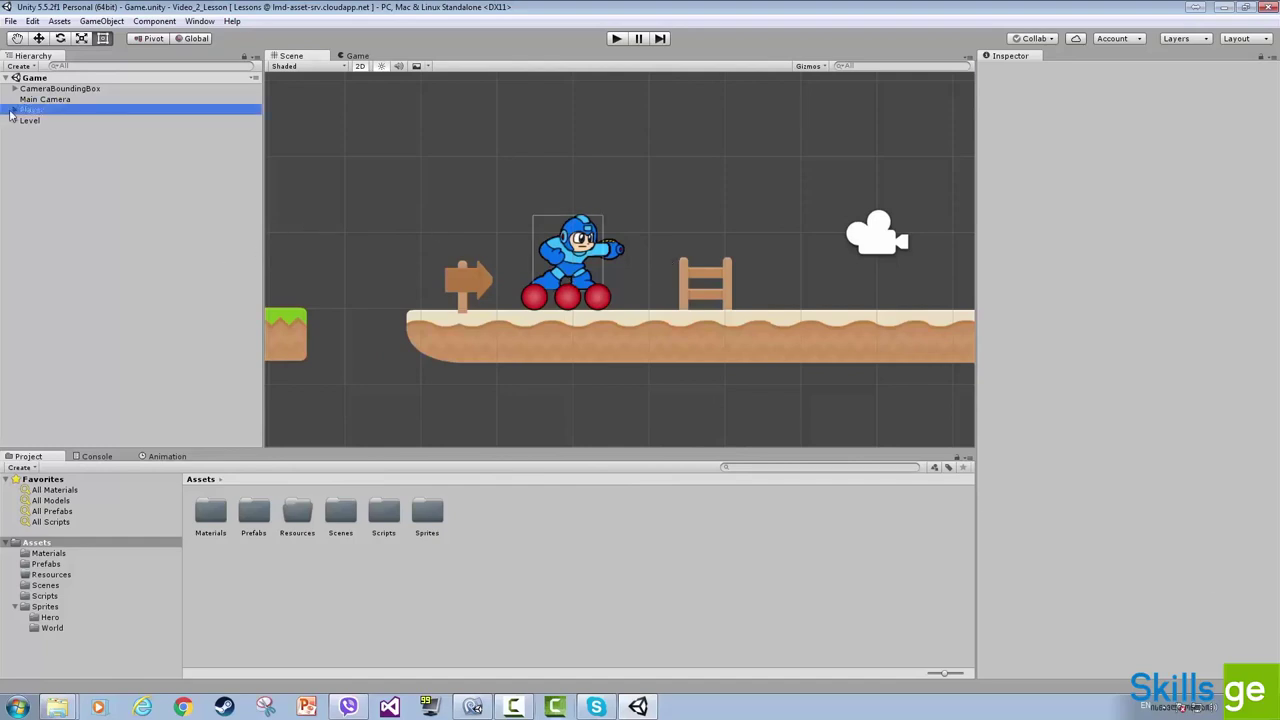
click(14, 110)
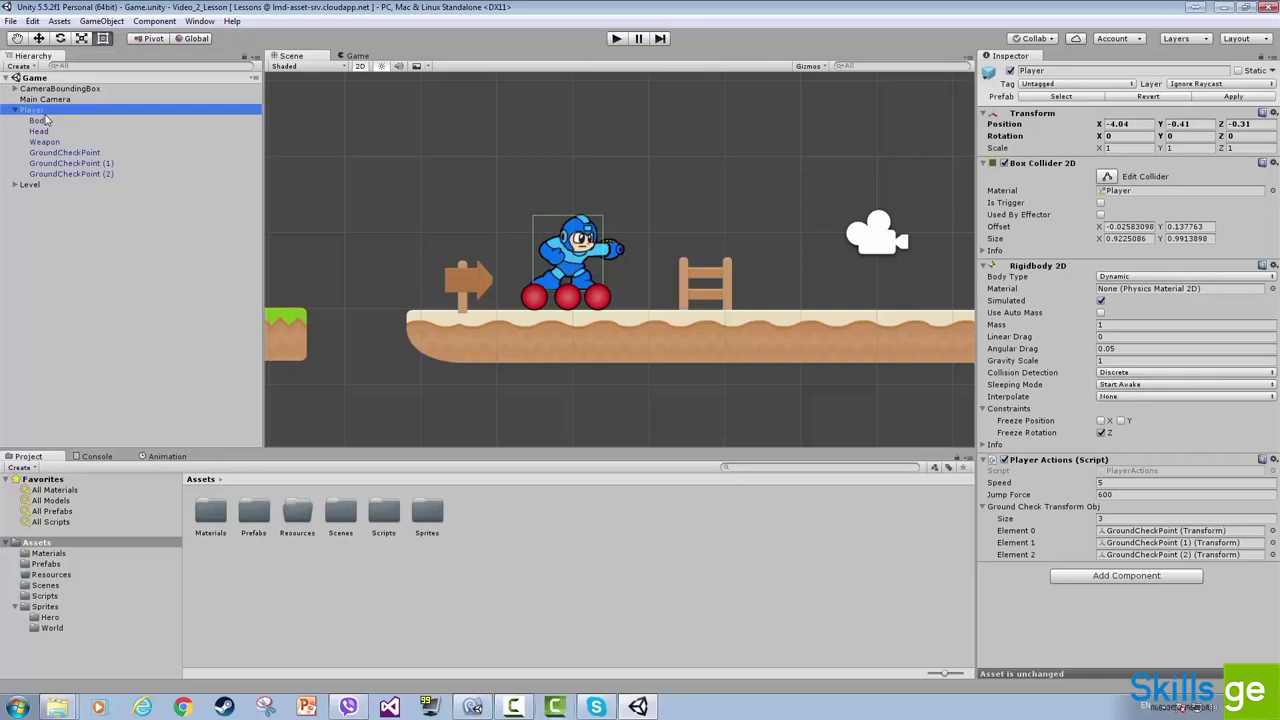
click(45, 120)
key(Down)
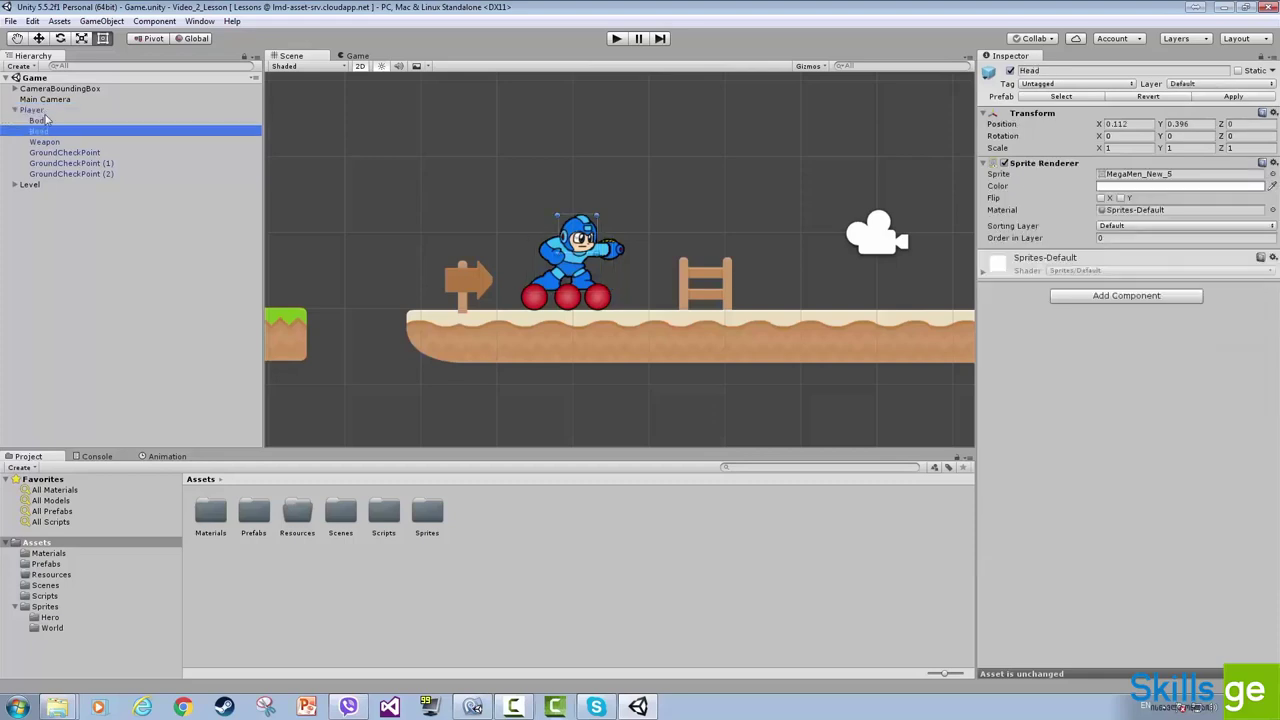
key(Down)
key(Down)
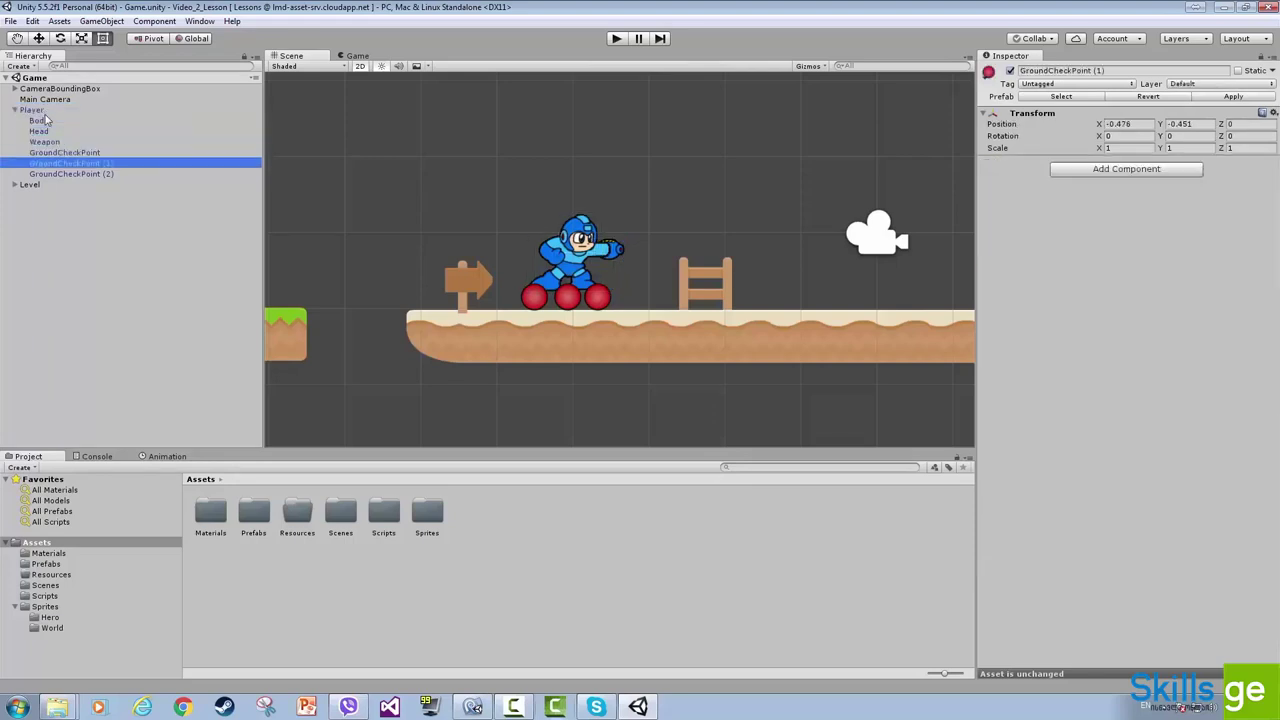
key(Down)
key(Up)
key(Up)
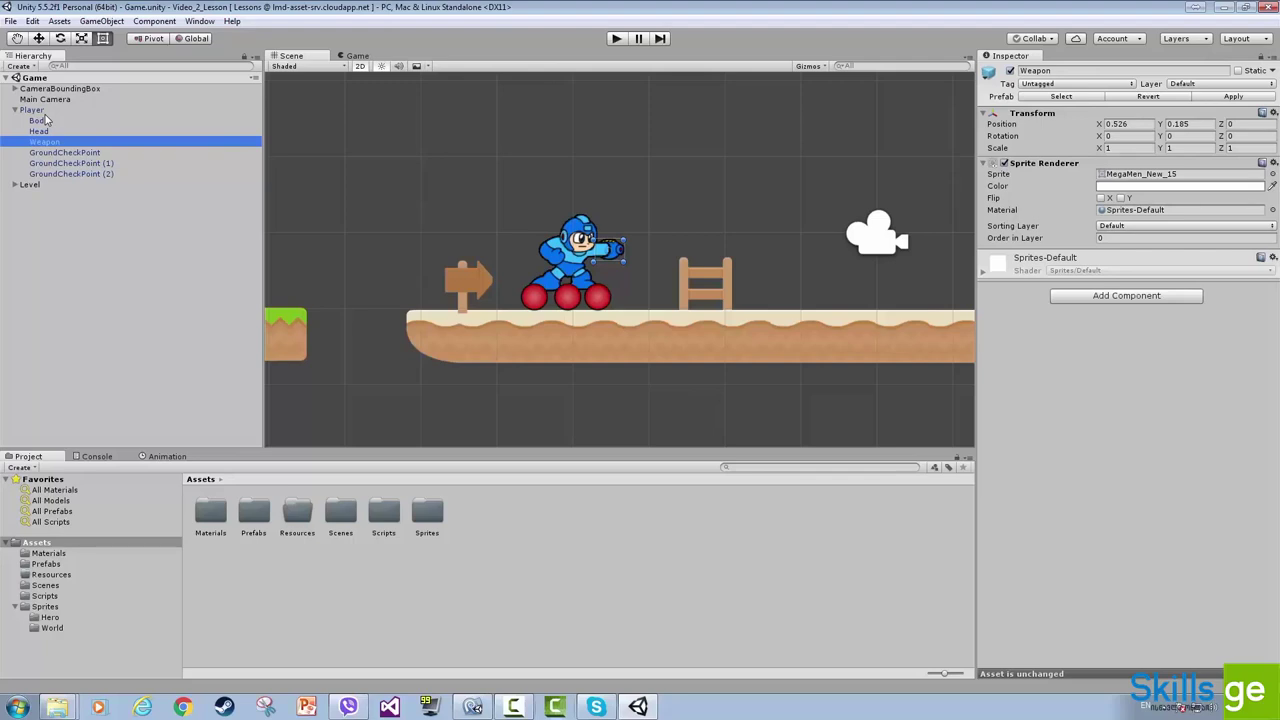
Step: Try to reposition the Weapon sprite slightly away from the body, and undo the move
scroll(630, 260, up, 1)
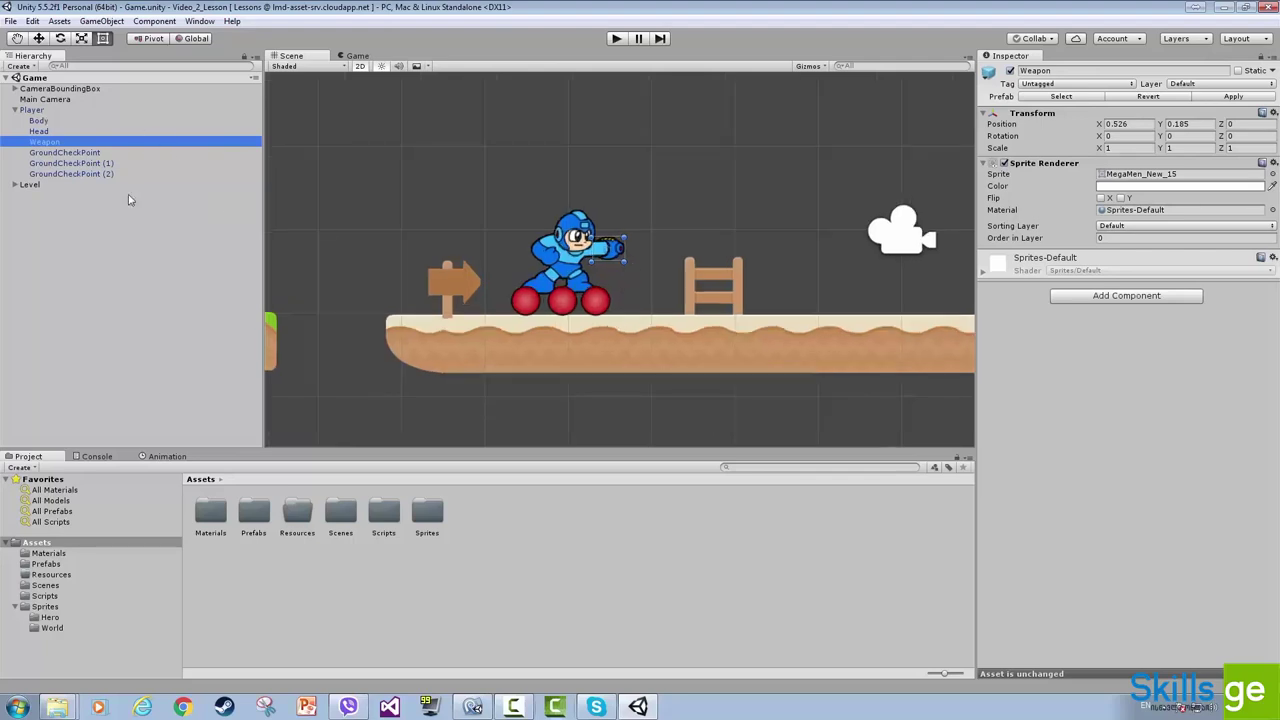
scroll(668, 214, up, 5)
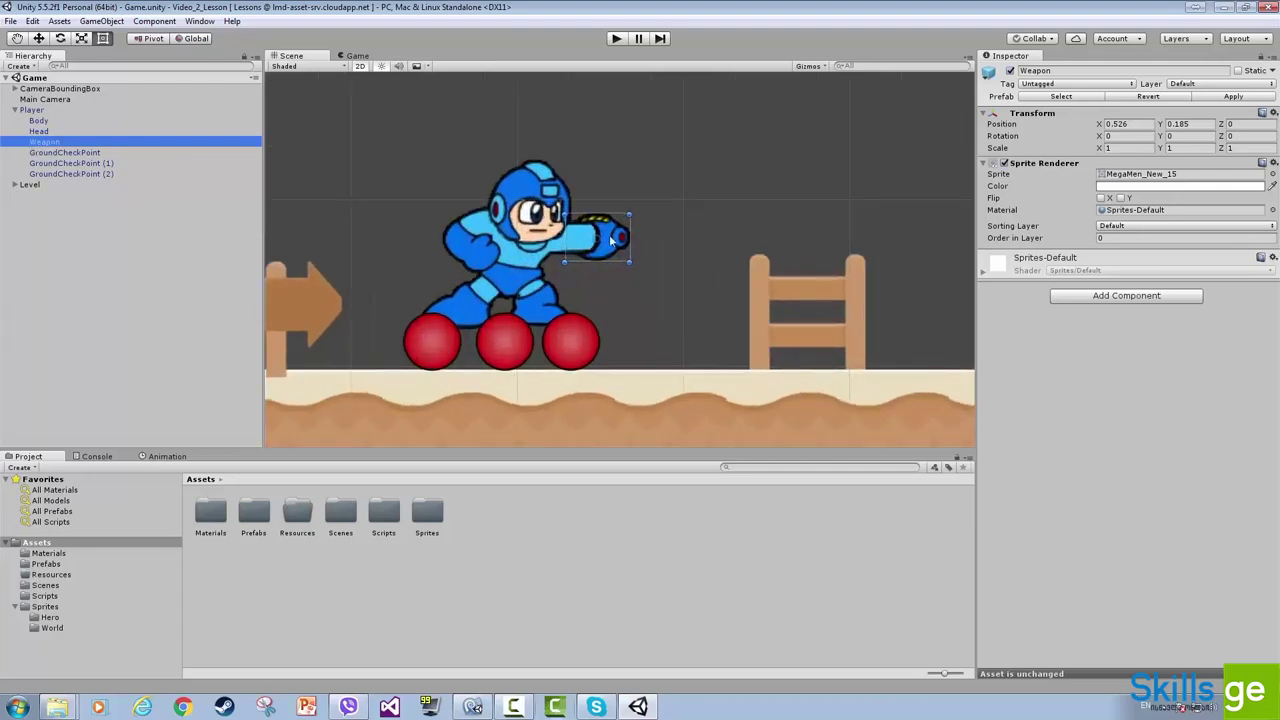
click(630, 238)
mouse_move(631, 238)
mouse_down()
mouse_move(604, 232)
mouse_move(614, 226)
mouse_up()
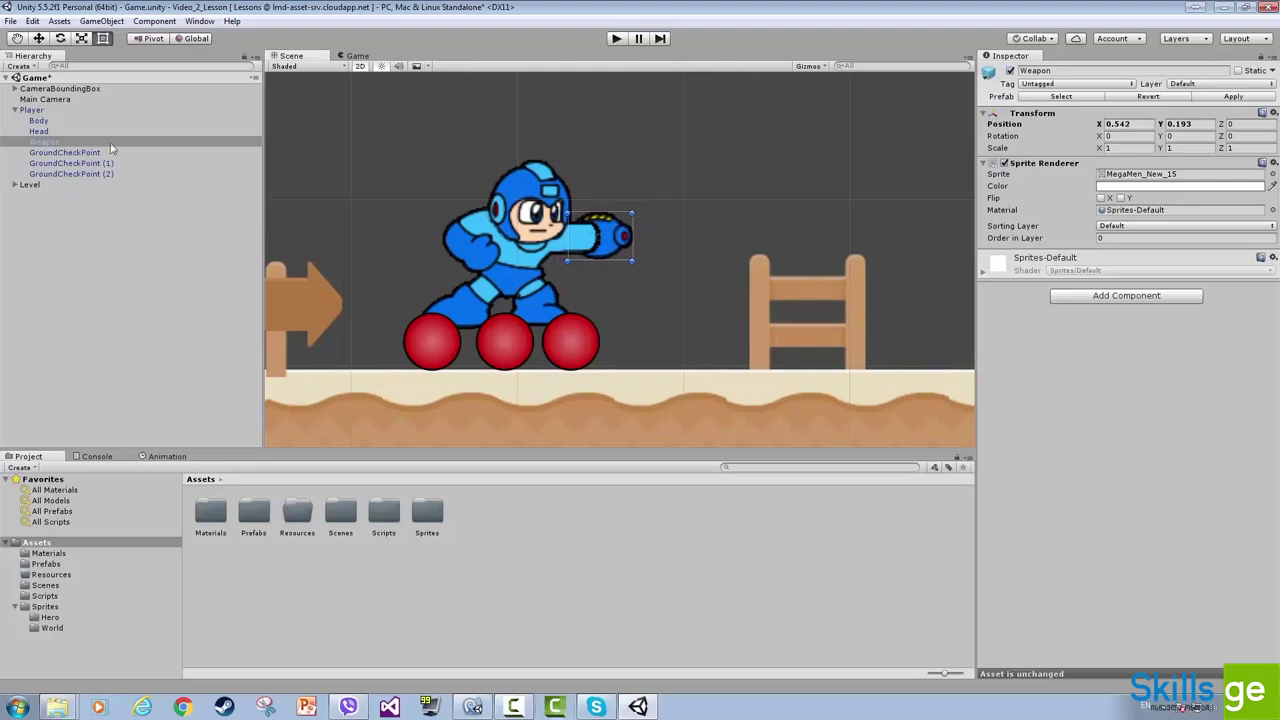
key(ctrl+z)
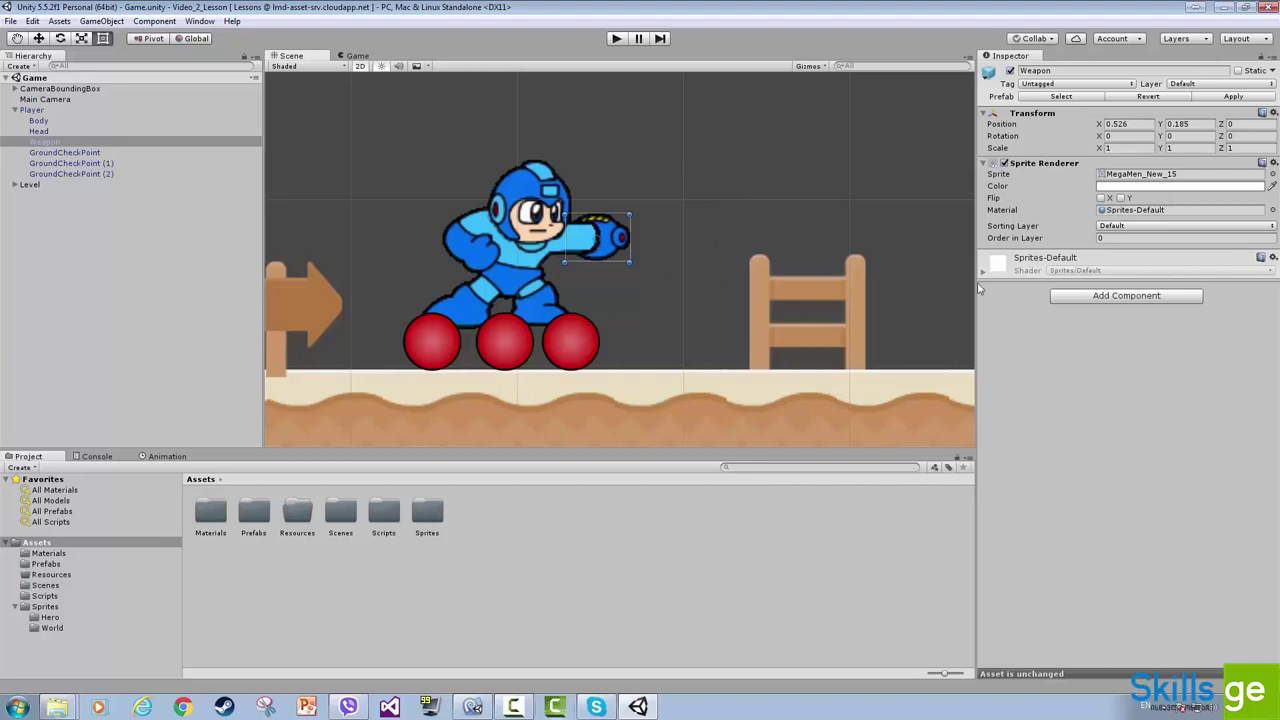
Step: Assign the Weapon sprite to sorting layer layer_1 and save the change to the scene and the prefab
click(62, 142)
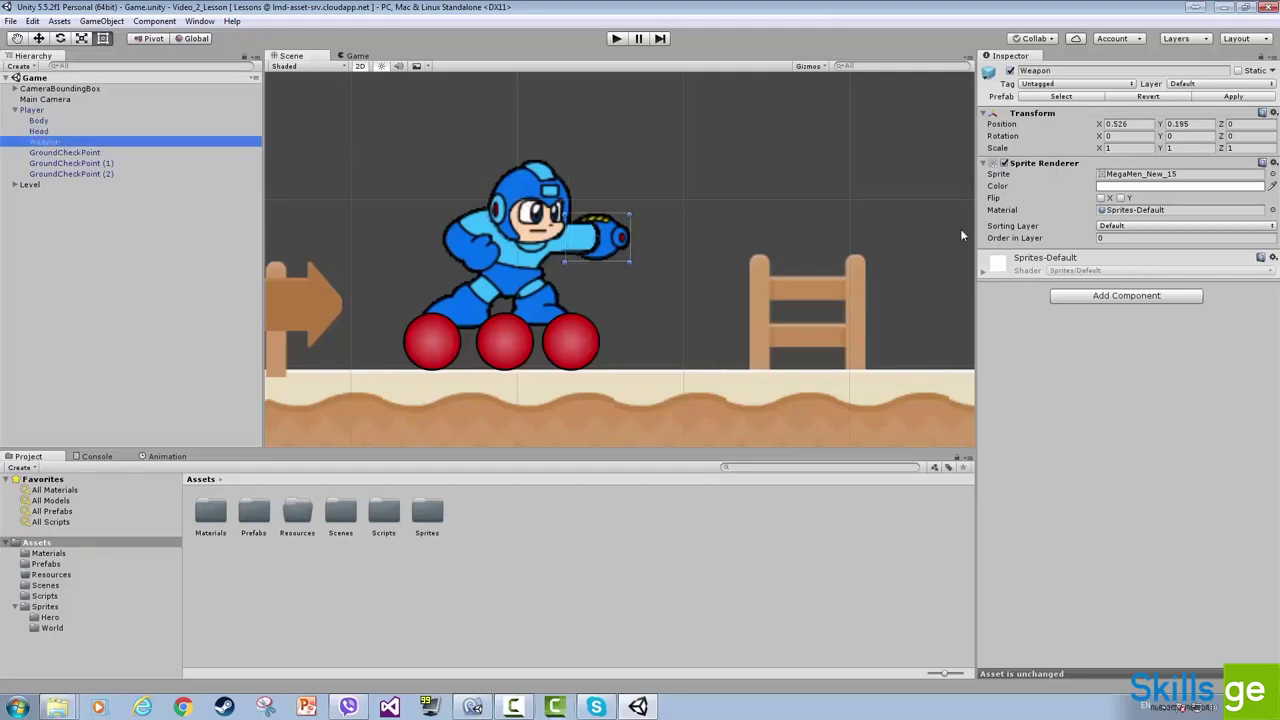
click(1136, 230)
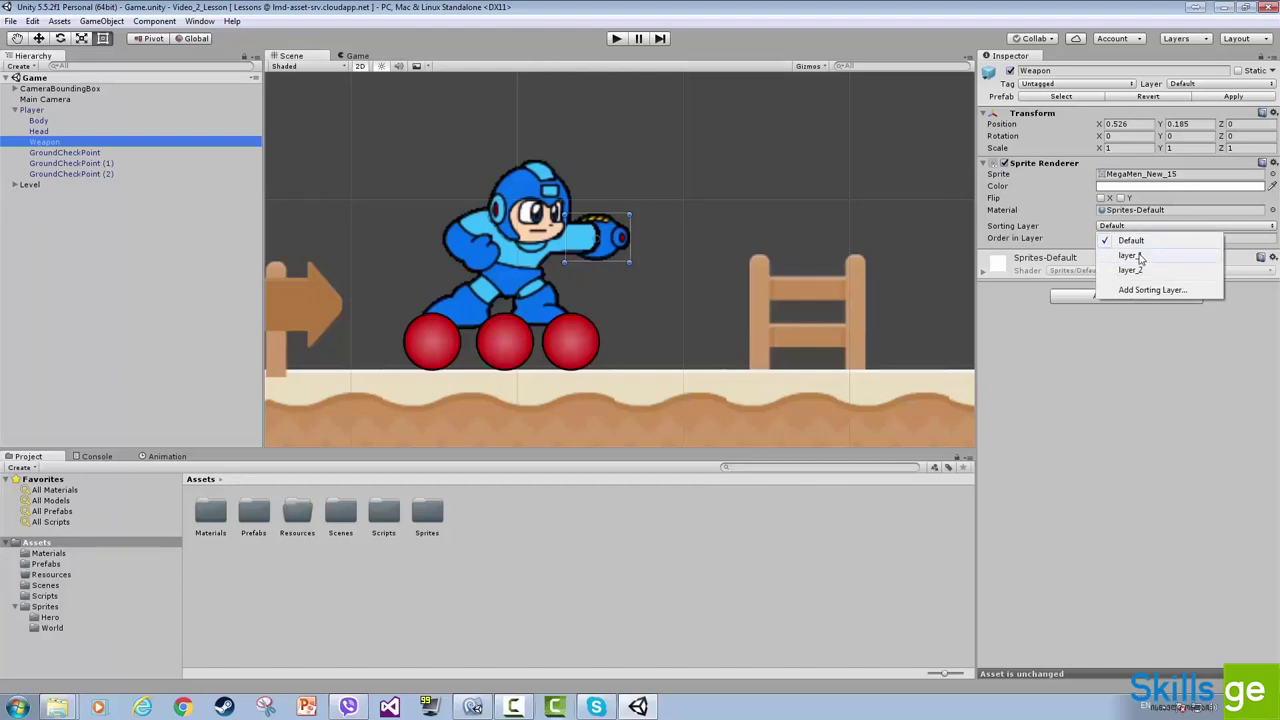
click(1138, 256)
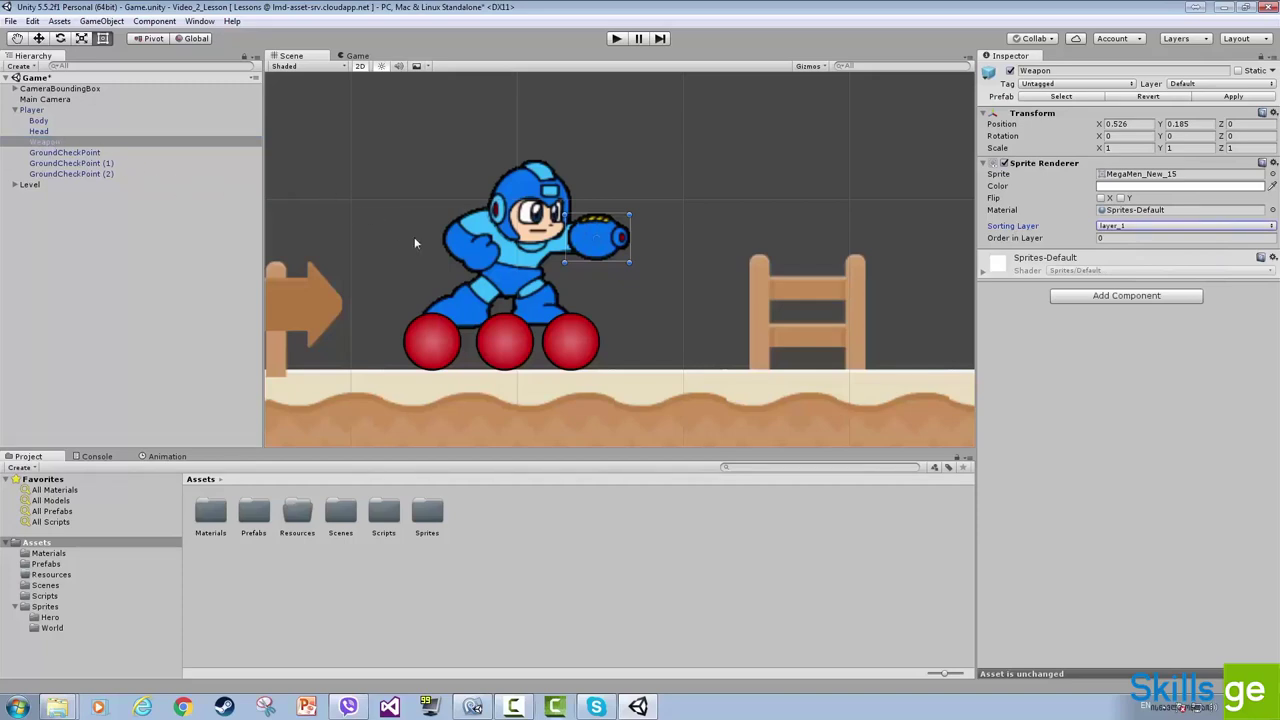
key(ctrl+s)
click(1228, 97)
Step: Create an empty child object under Weapon and name it BulletSpawn
click(47, 142)
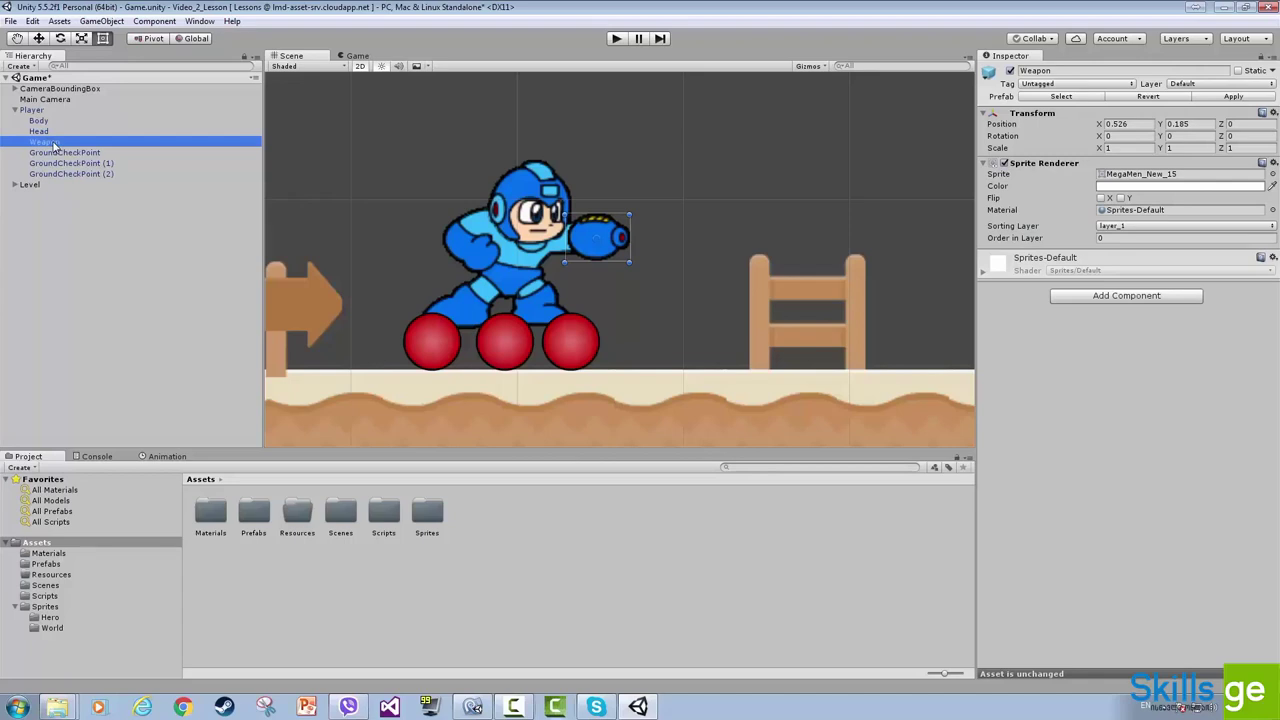
right_click(53, 146)
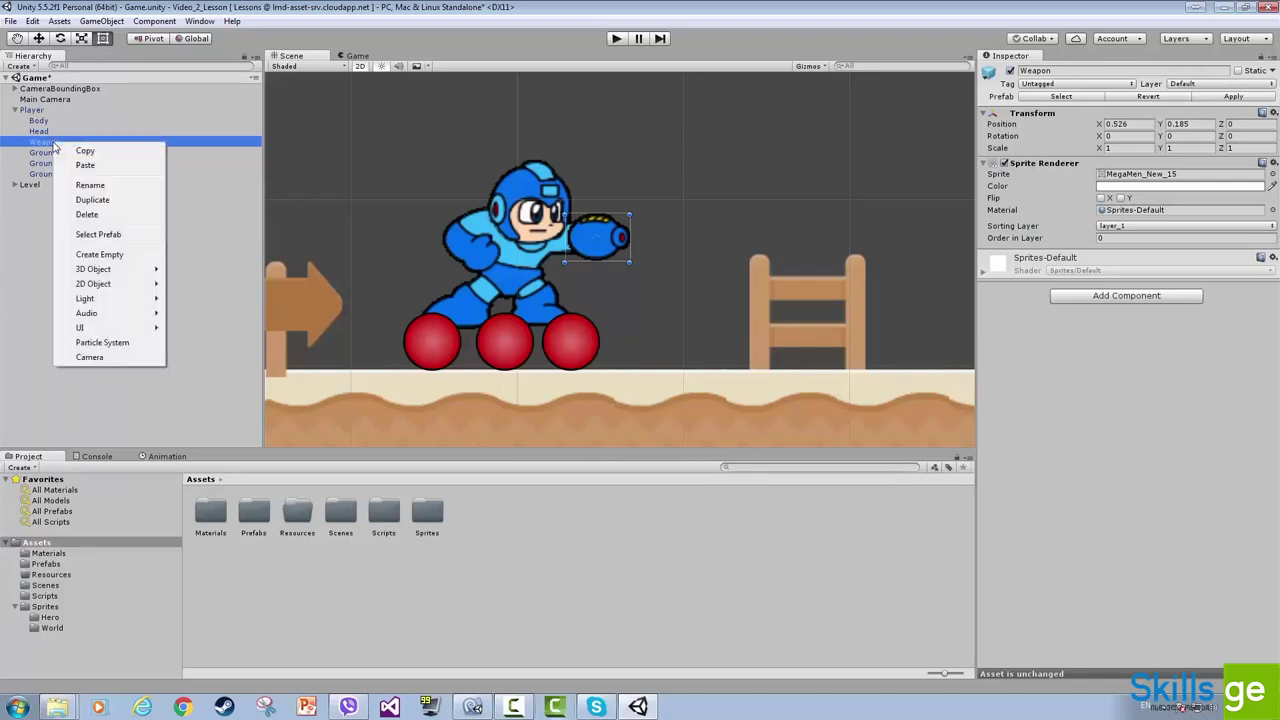
click(99, 254)
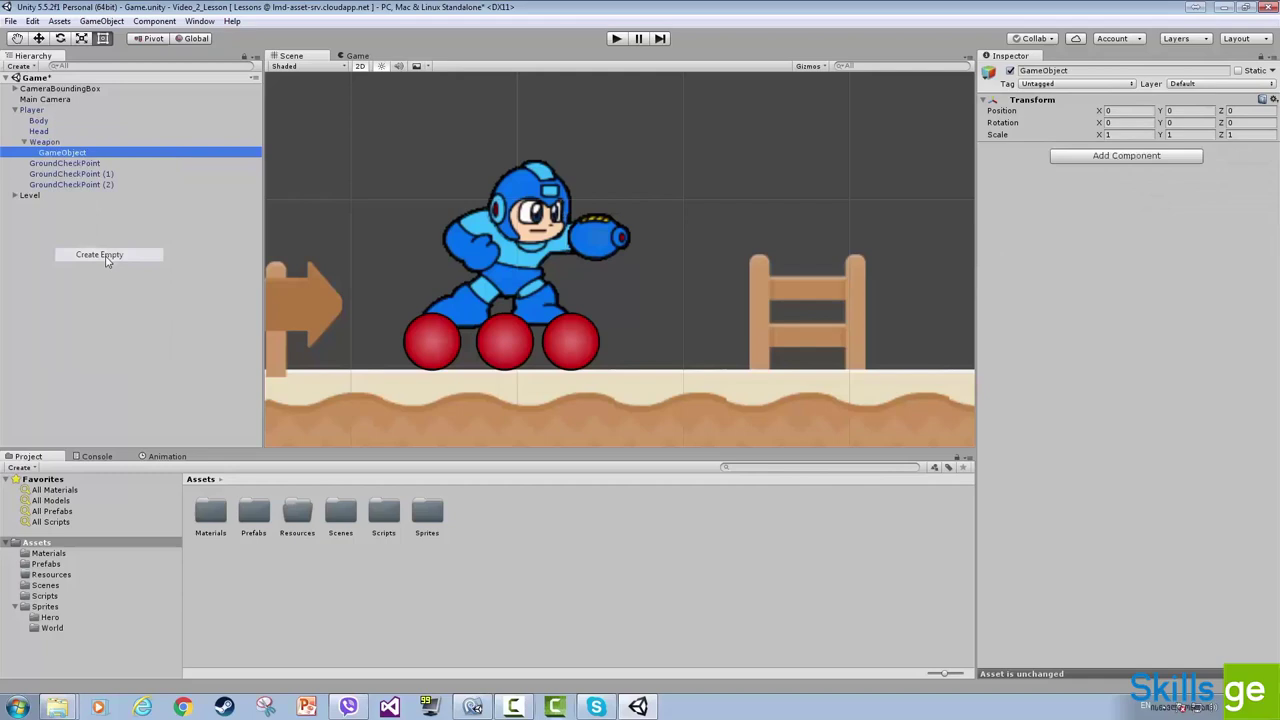
click(60, 152)
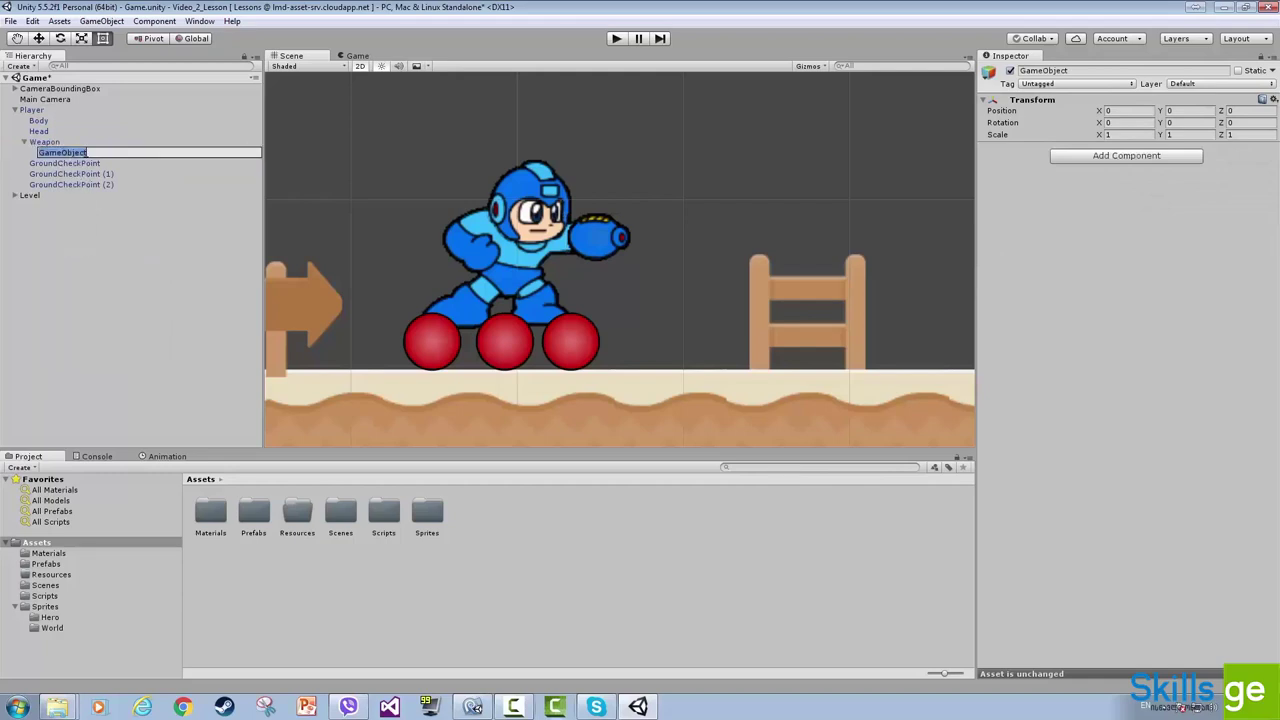
text(BulletSpawn)
key(Return)
Step: Move BulletSpawn to the weapon's muzzle, about X 0.241, Y 0.008, and give it a green circle icon
click(38, 38)
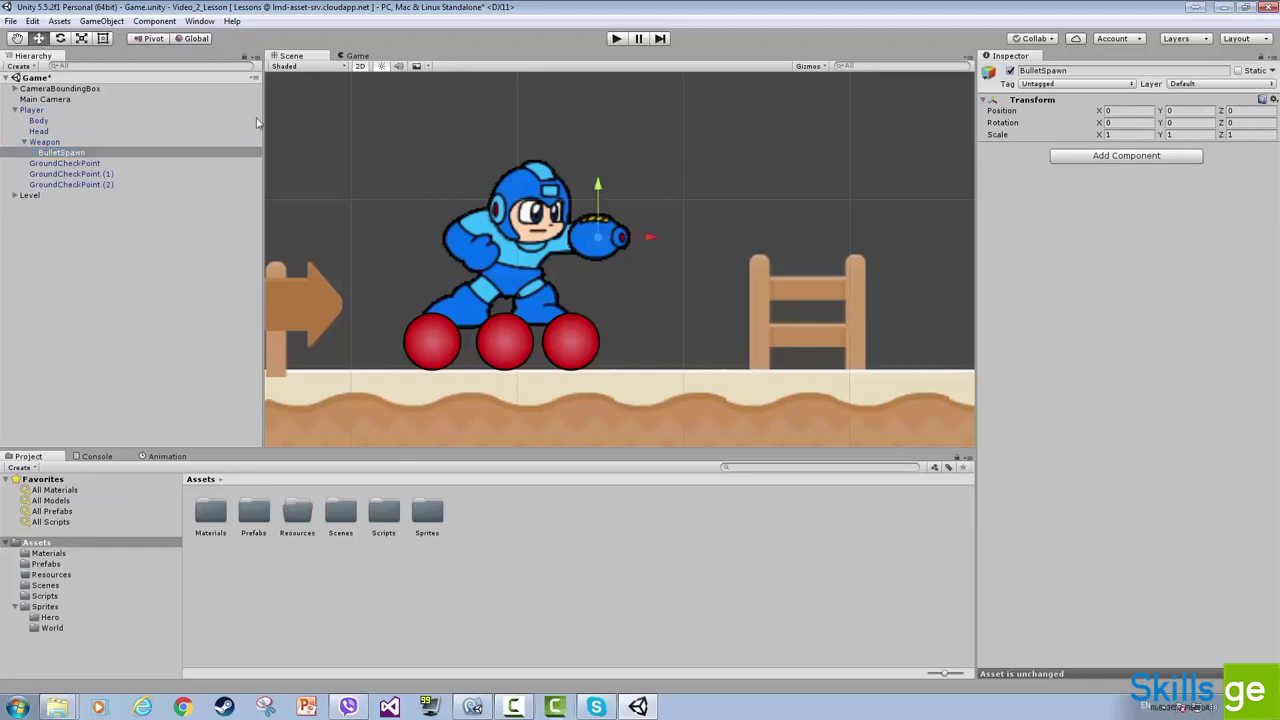
drag(603, 231, 643, 231)
click(988, 74)
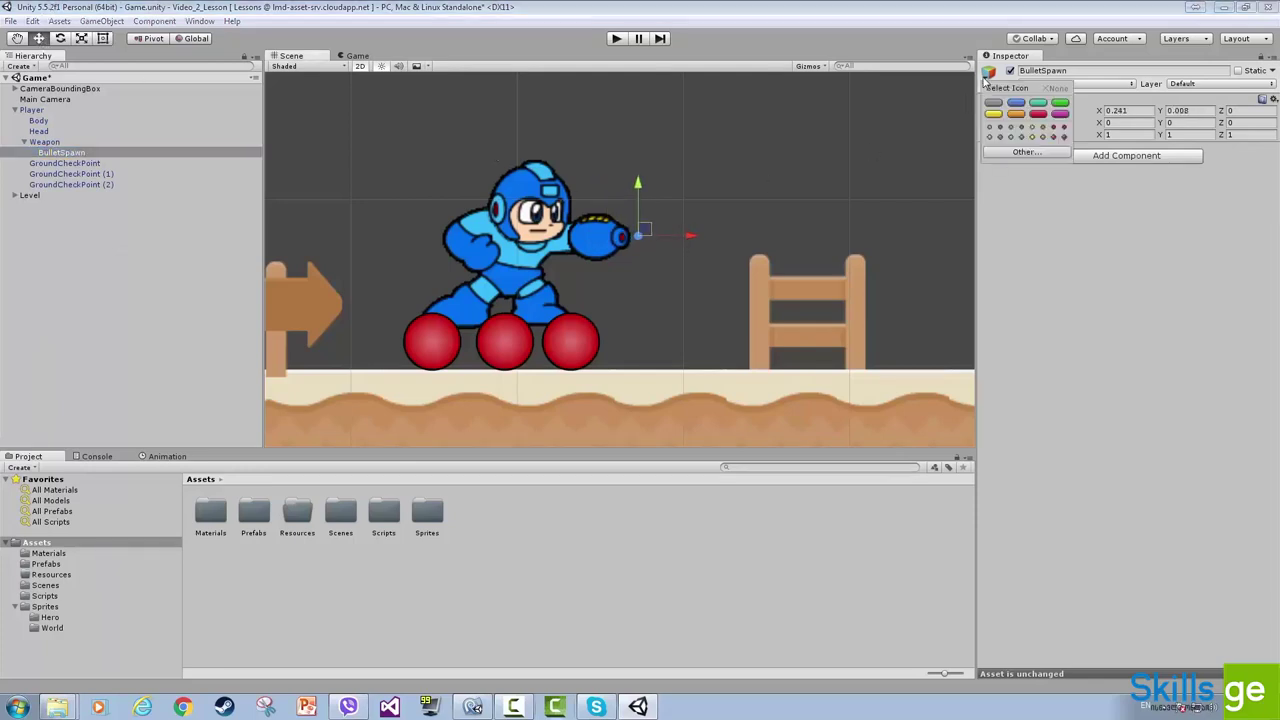
click(1021, 127)
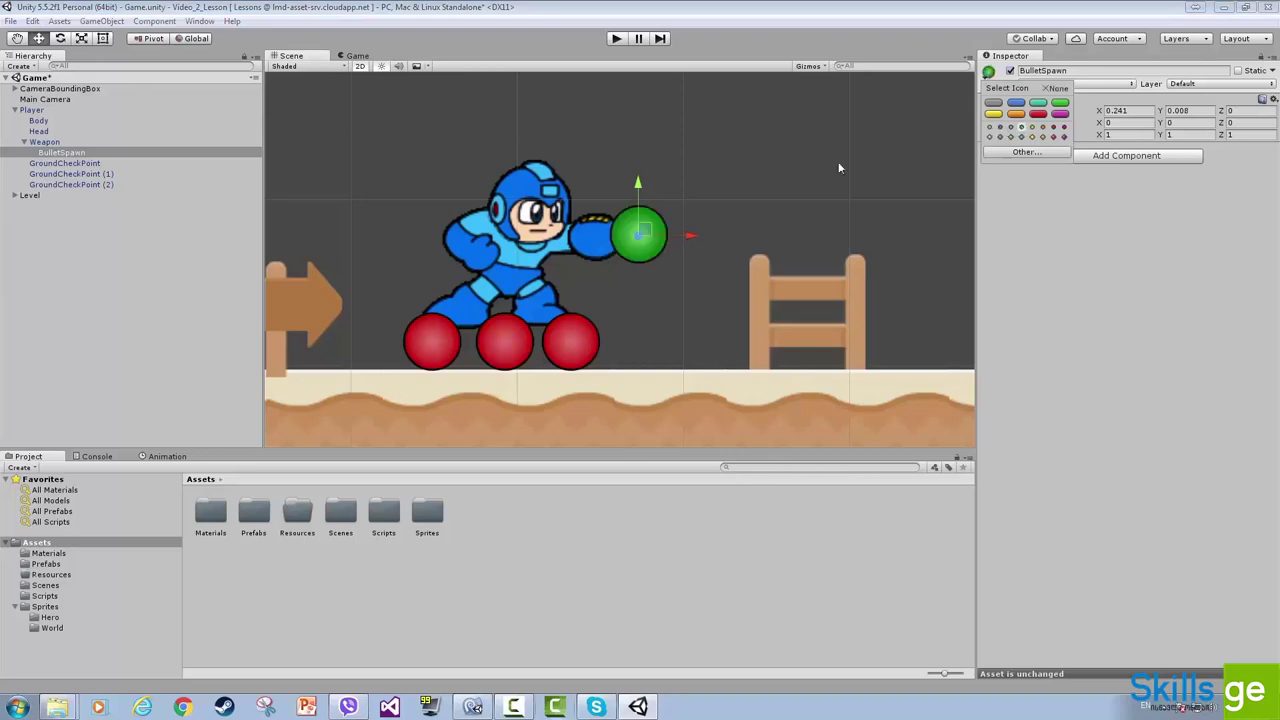
Step: Adjust BulletSpawn's placement at the weapon's tip to about X 0.263, Y -0.006
click(660, 238)
drag(650, 235, 646, 234)
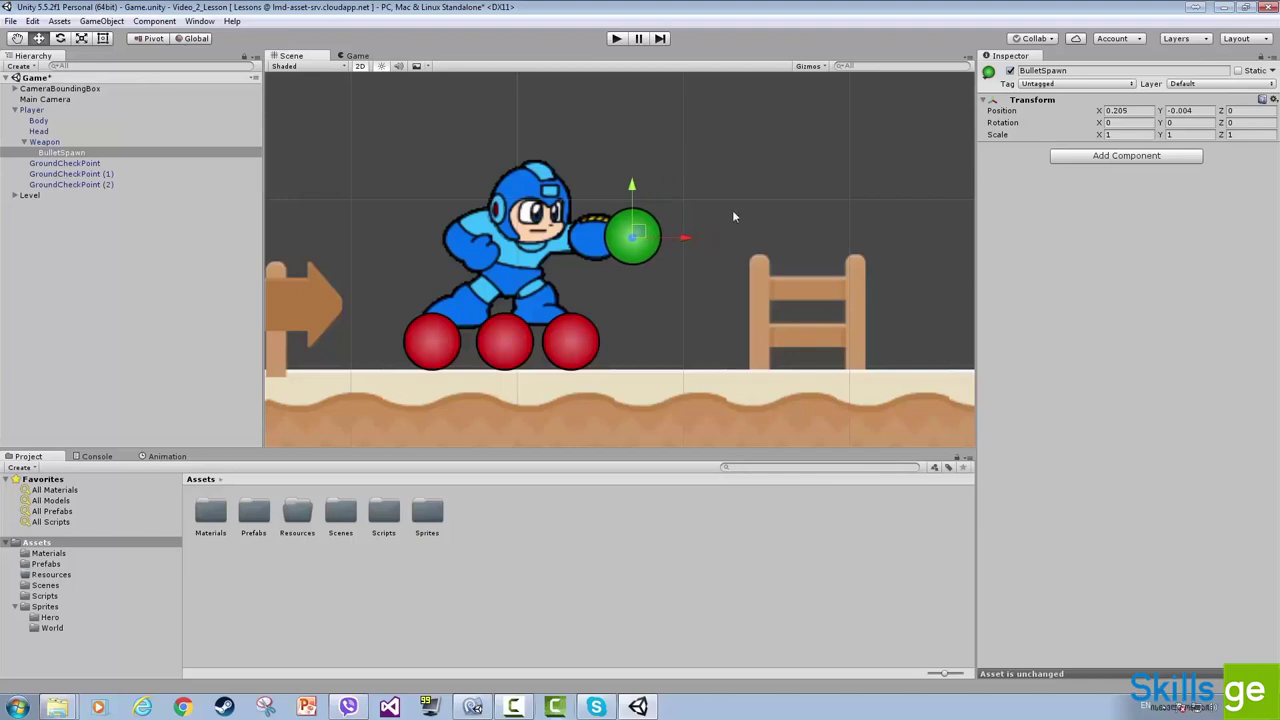
scroll(631, 197, down, 4)
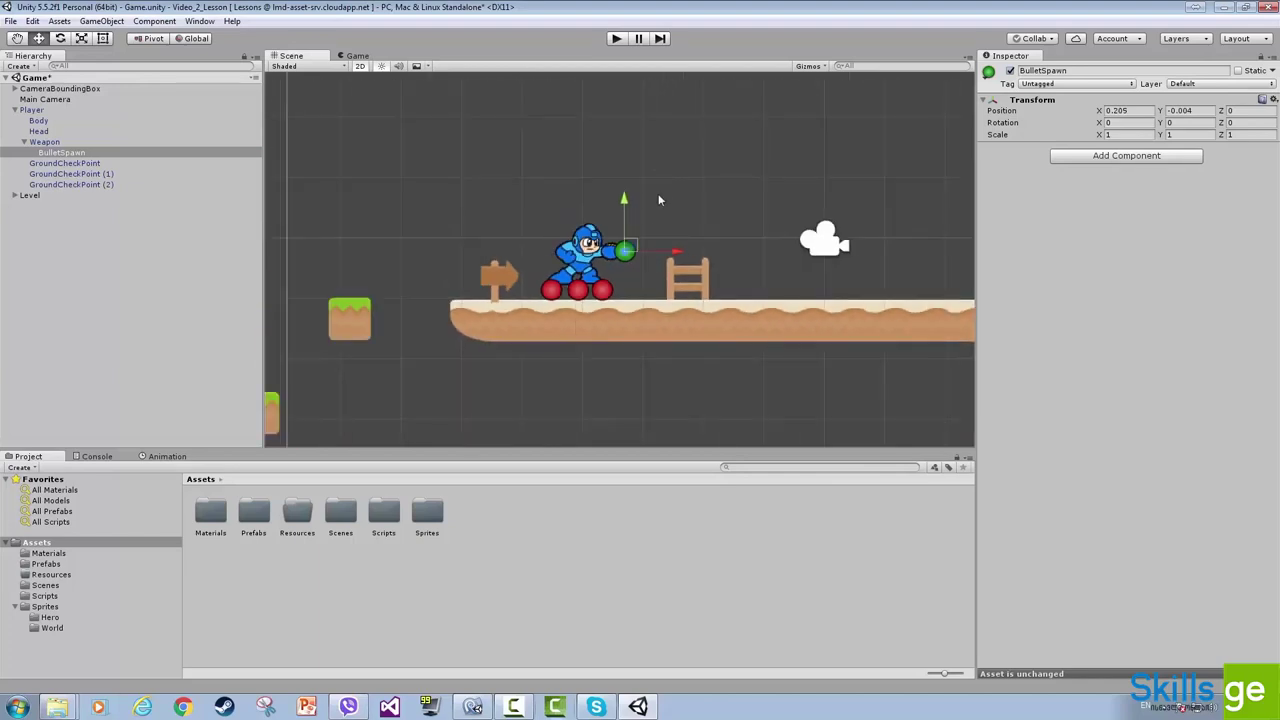
scroll(666, 248, up, 2)
scroll(667, 245, up, 3)
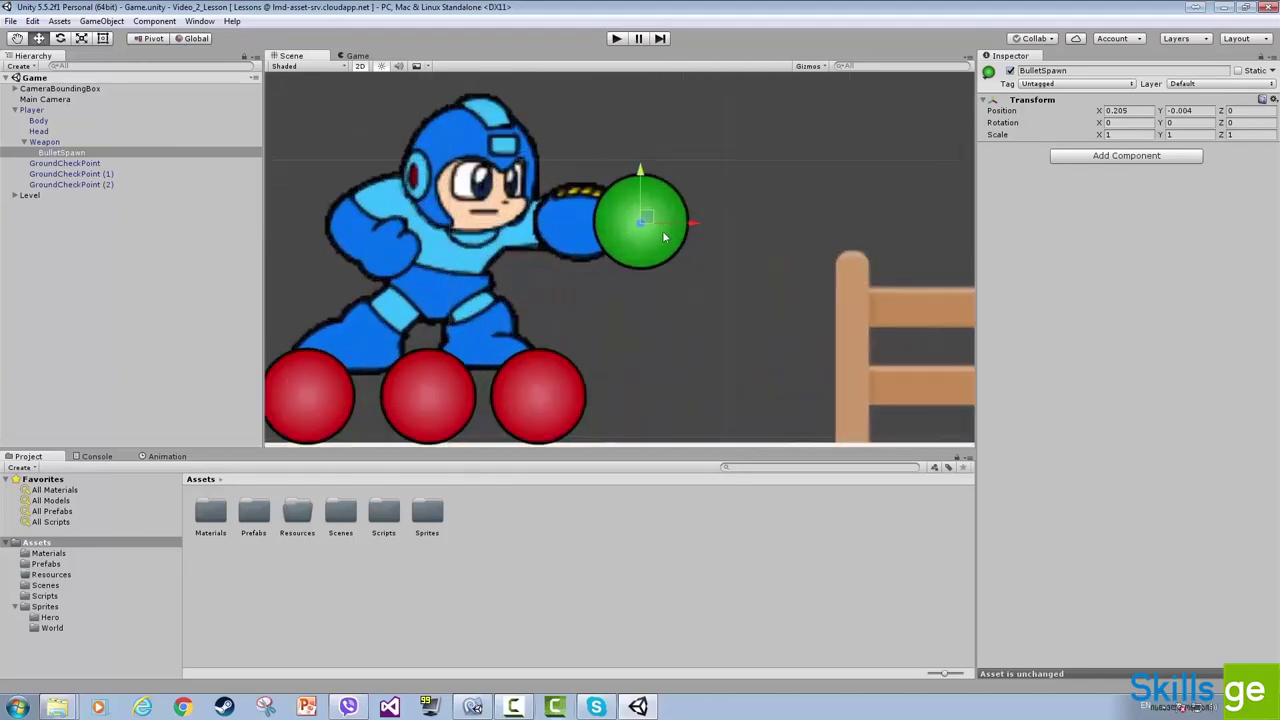
mouse_move(652, 220)
mouse_down()
mouse_move(718, 212)
mouse_move(665, 214)
mouse_up()
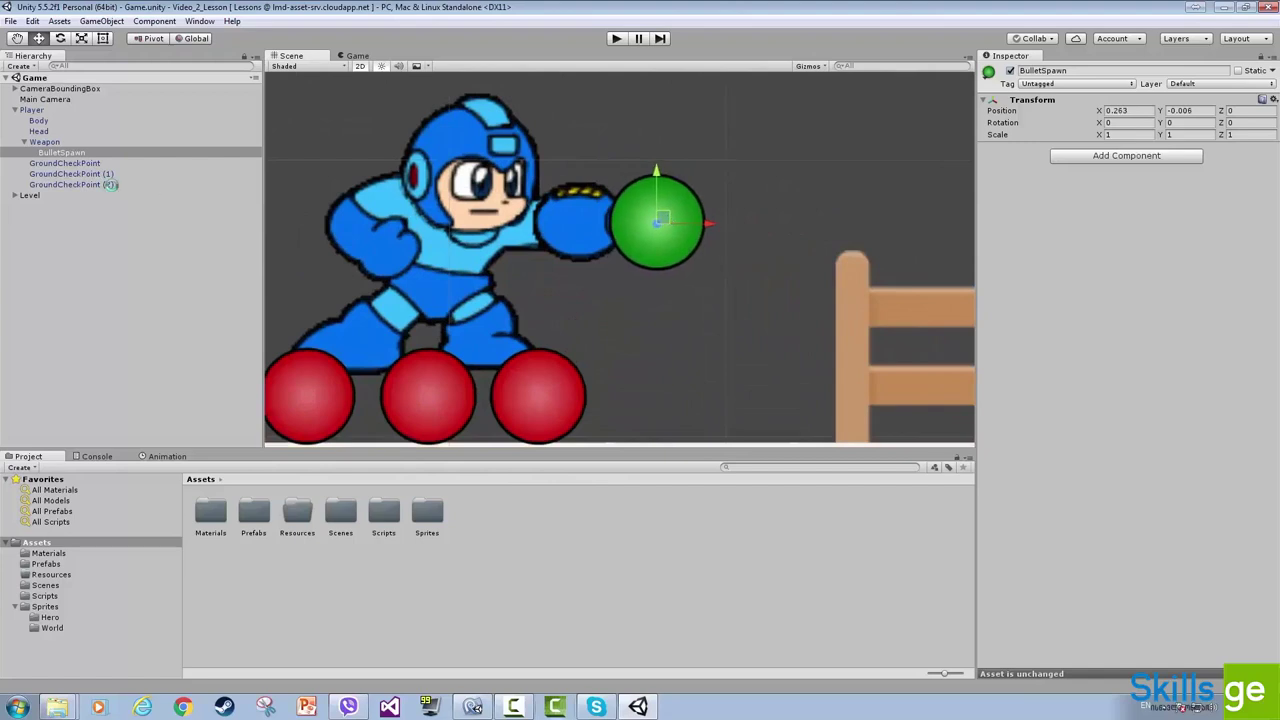
Step: Try moving the Weapon and the Player to test whether BulletSpawn follows its parents, undoing each move
click(58, 143)
drag(584, 218, 635, 215)
key(ctrl+z)
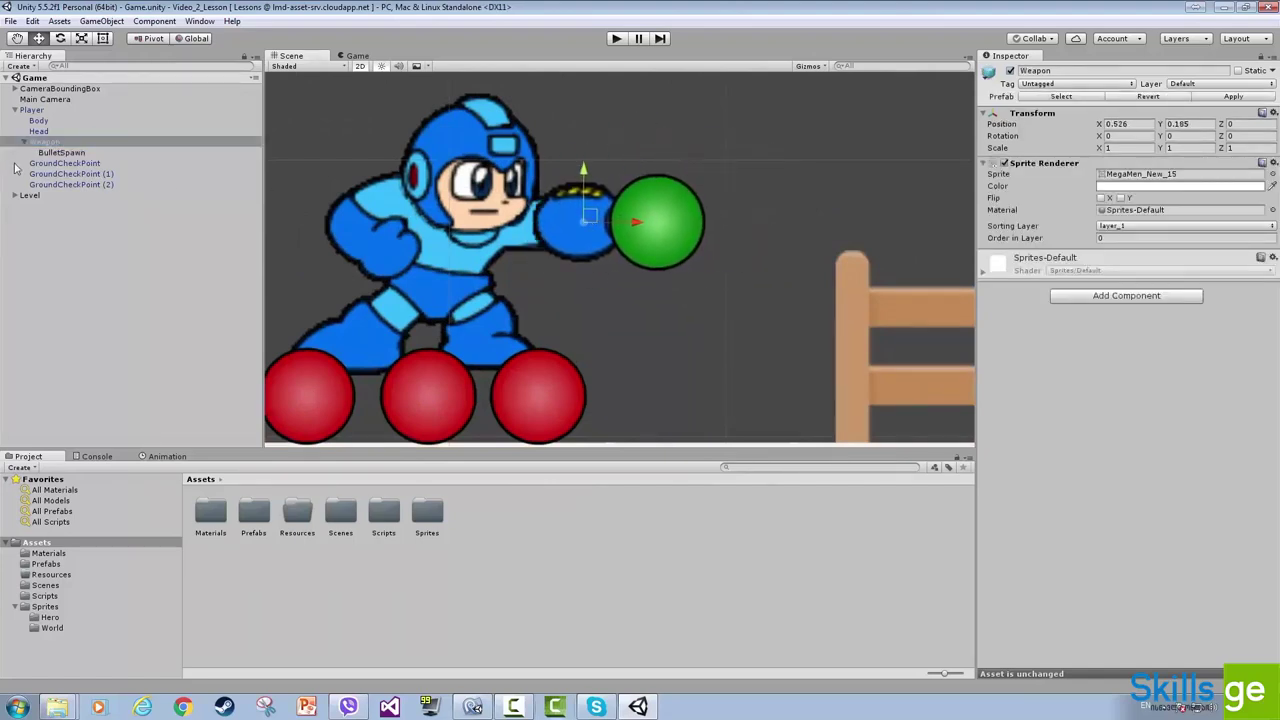
click(31, 109)
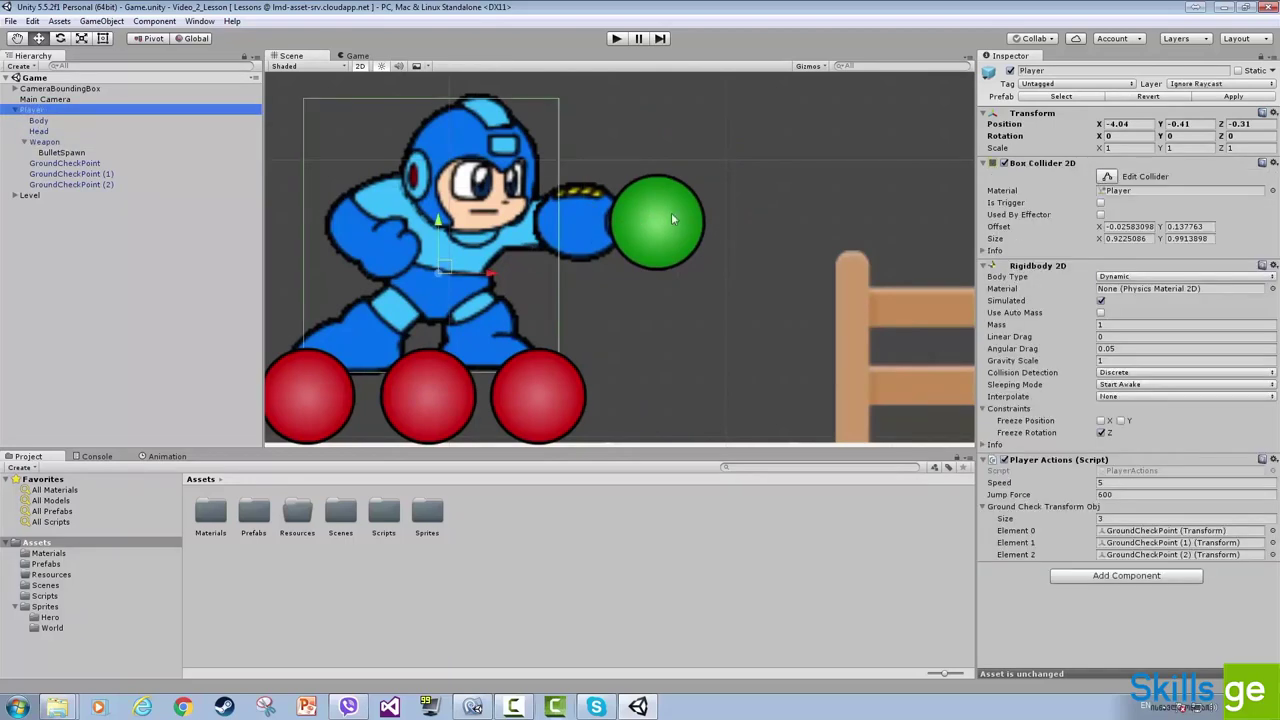
drag(443, 267, 448, 266)
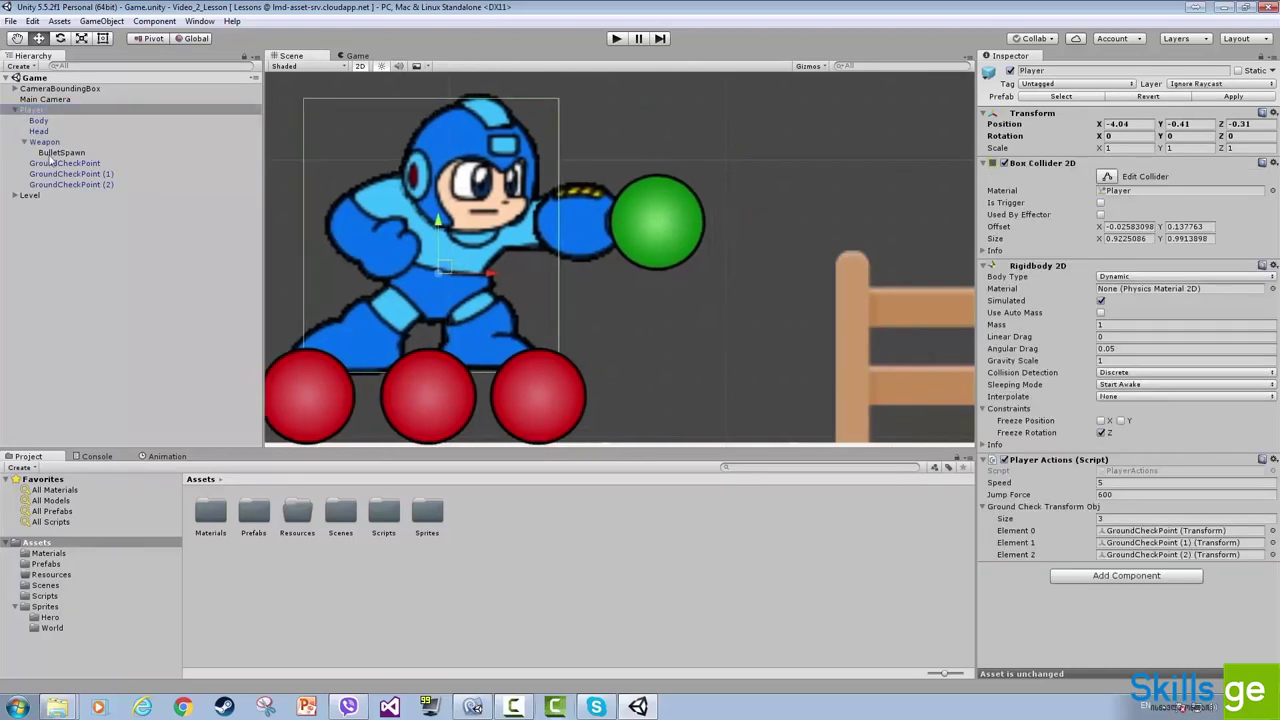
Step: Reposition BulletSpawn just in front of the weapon's muzzle, at about X 0.292, Y -0.008
click(61, 152)
drag(657, 225, 674, 223)
click(1130, 111)
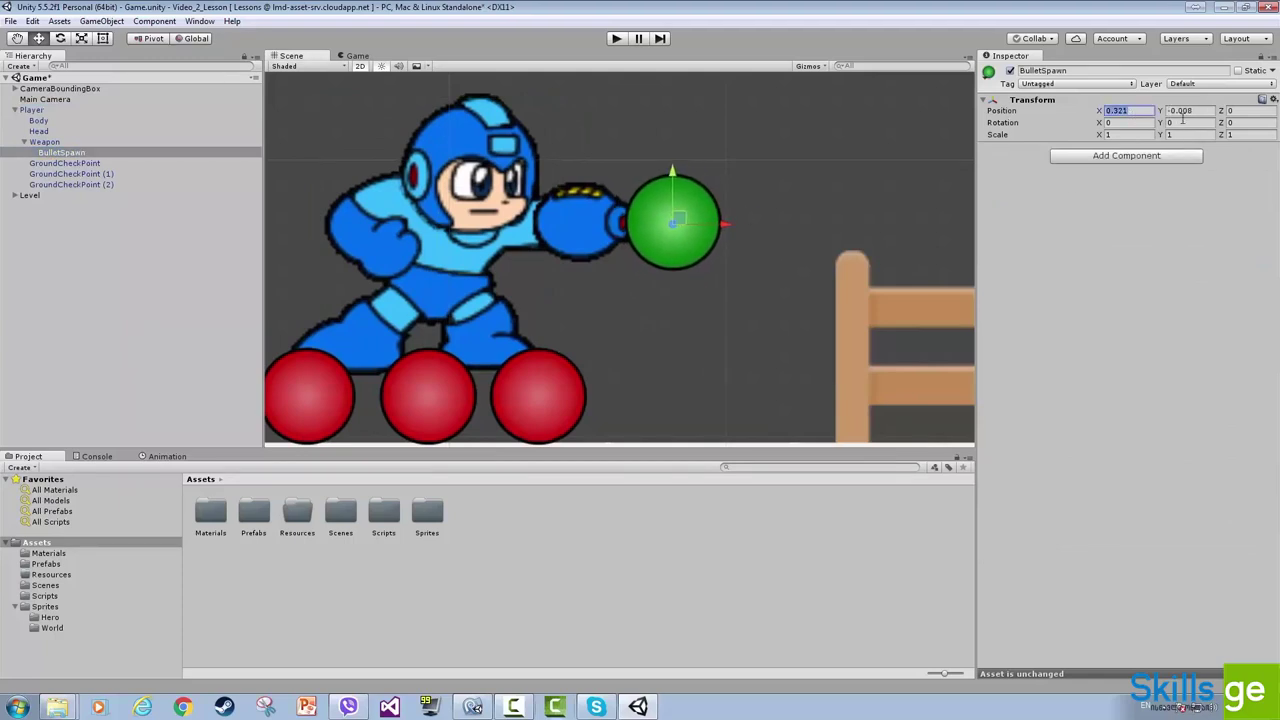
click(1185, 111)
key(shift+Tab)
key(Tab)
drag(679, 222, 670, 224)
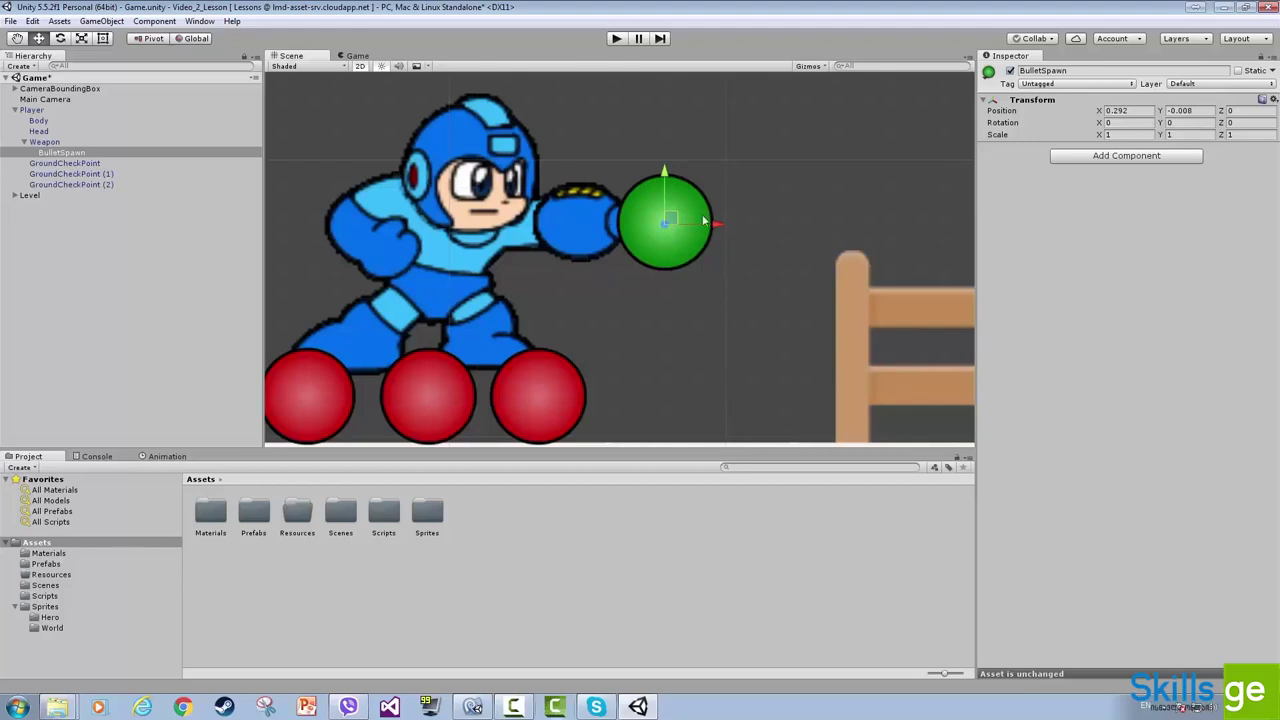
Step: Try placing BulletSpawn away from the weapon, such as above the ladder and over the player, and undo the moves
drag(673, 222, 820, 150)
scroll(790, 247, down, 2)
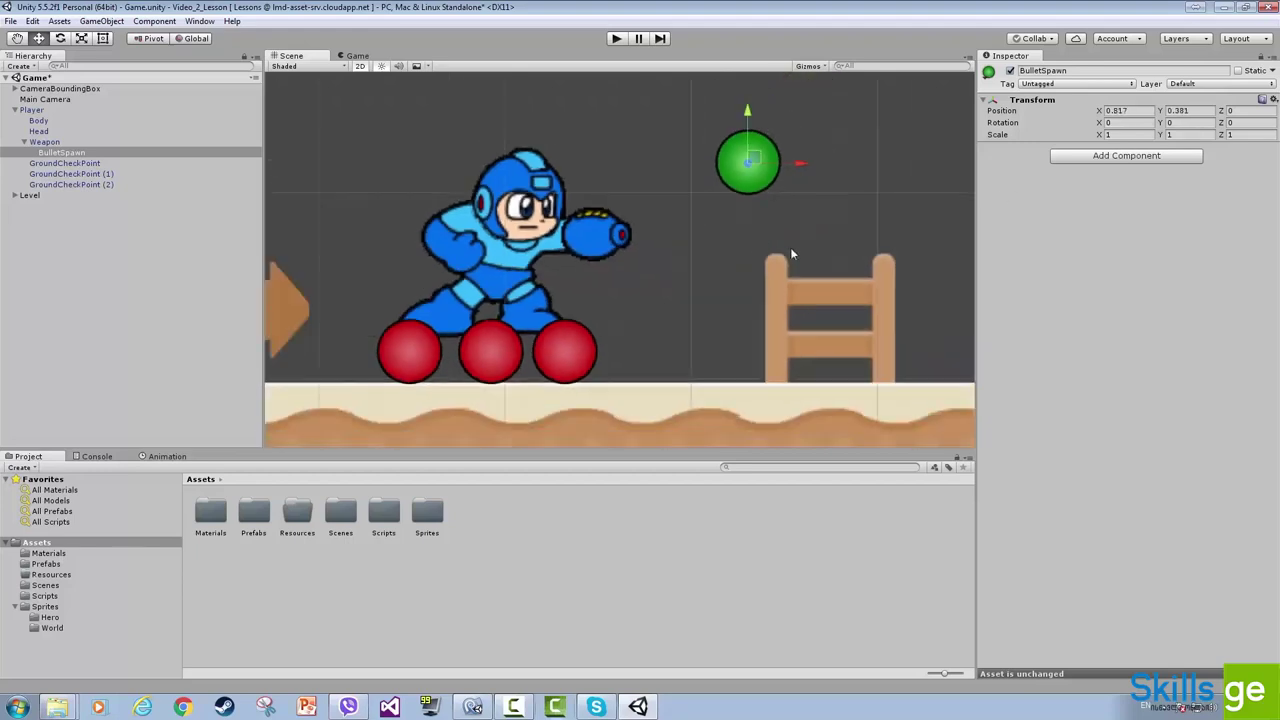
middle_drag(790, 247, 654, 302)
drag(600, 215, 594, 96)
scroll(608, 250, down, 2)
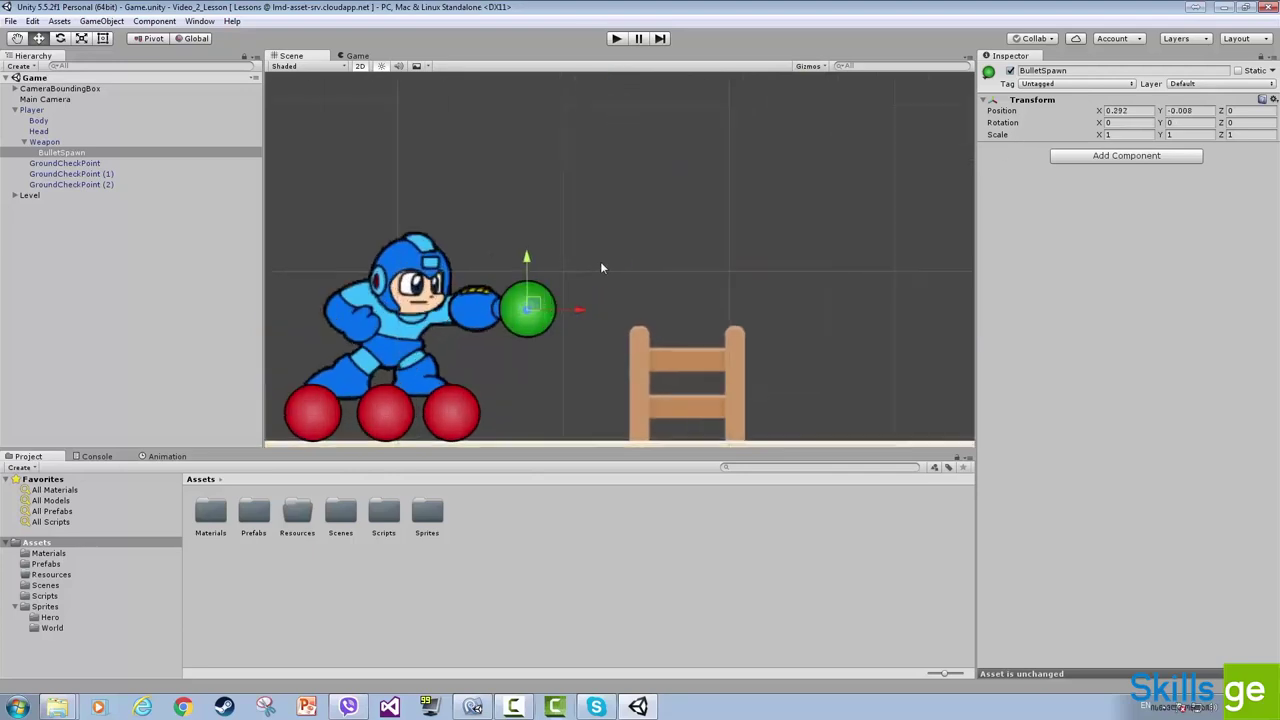
scroll(600, 268, up, 2)
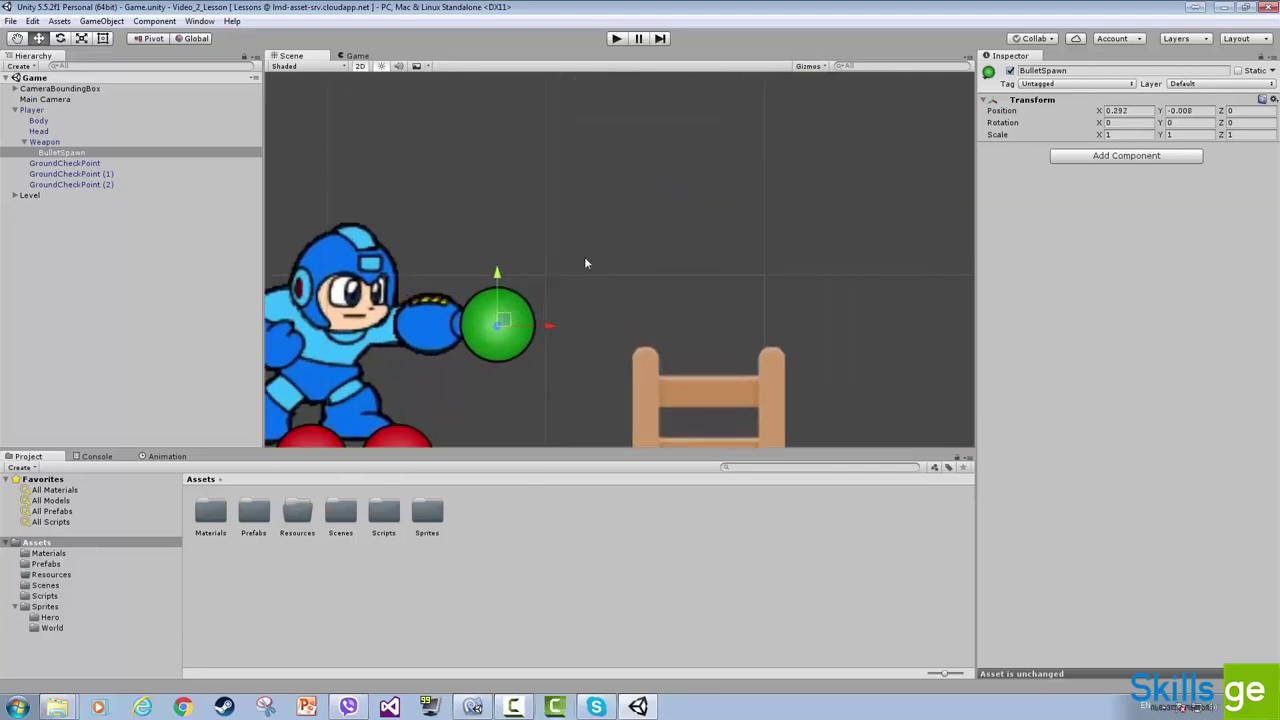
middle_drag(585, 250, 745, 173)
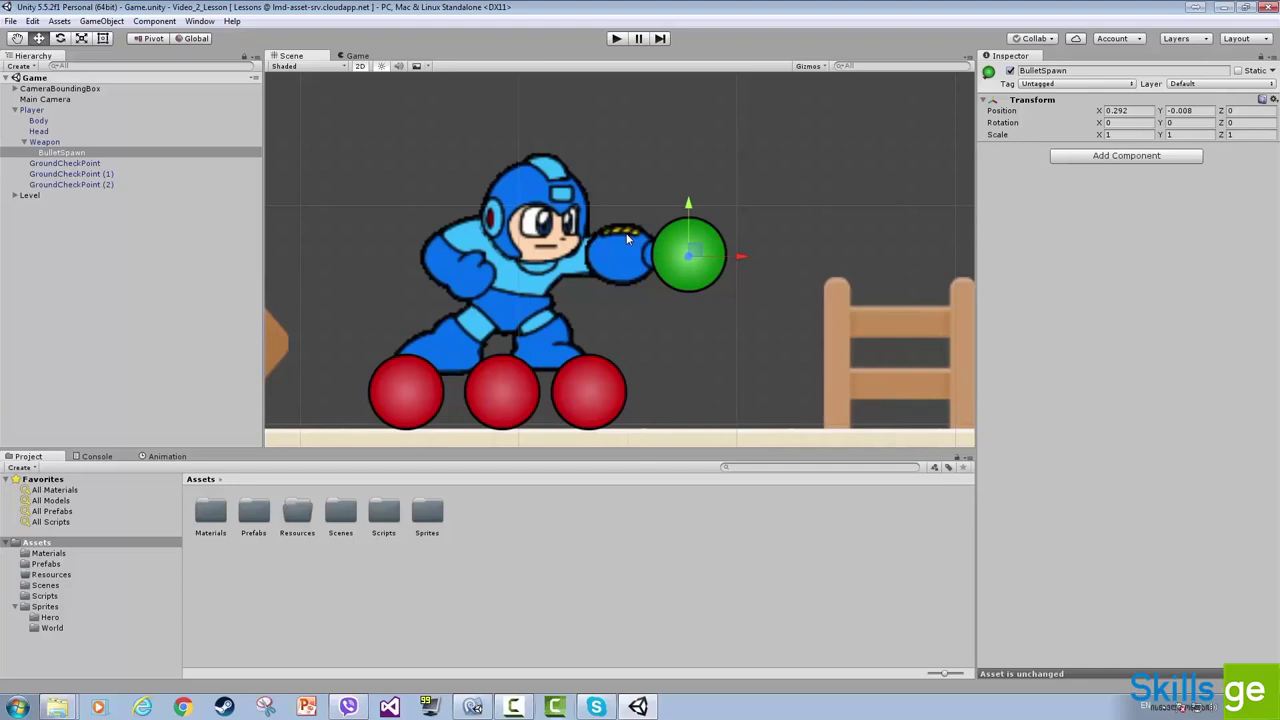
Step: Try rotating the Weapon about 89.5 degrees around Z and shifting it upward, and undo both changes
click(58, 143)
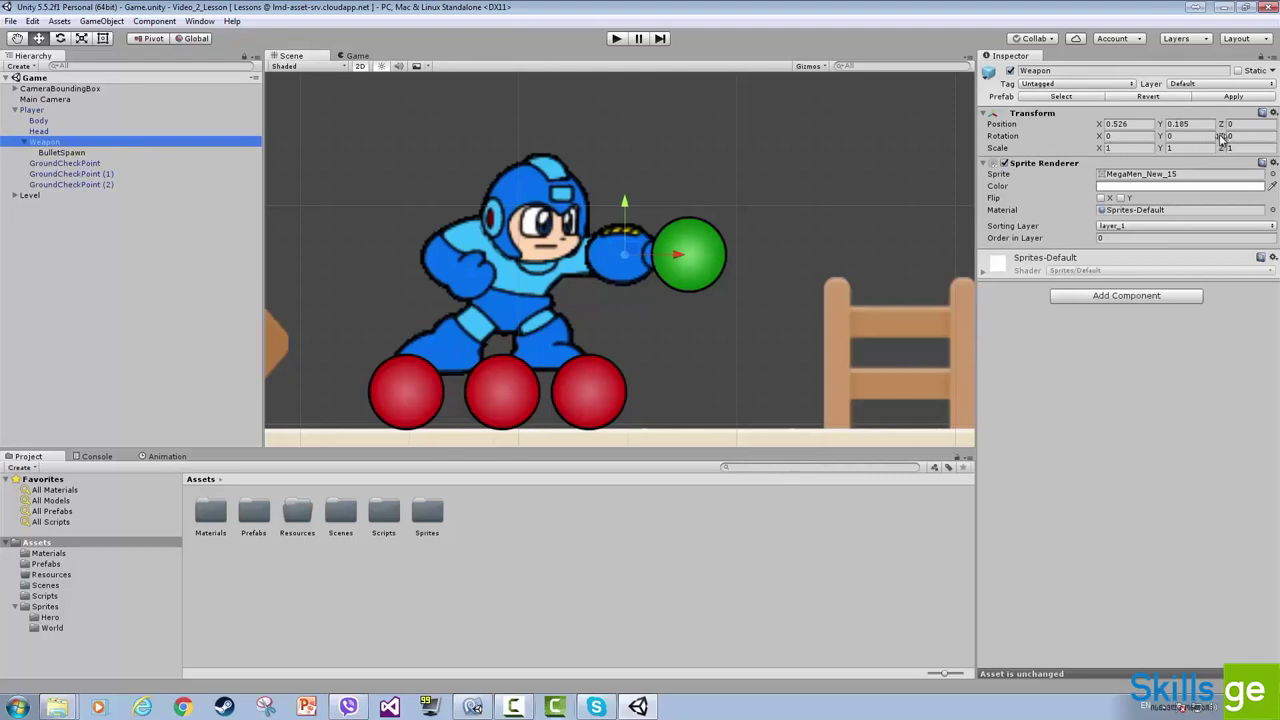
drag(1221, 137, 649, 296)
drag(631, 252, 625, 235)
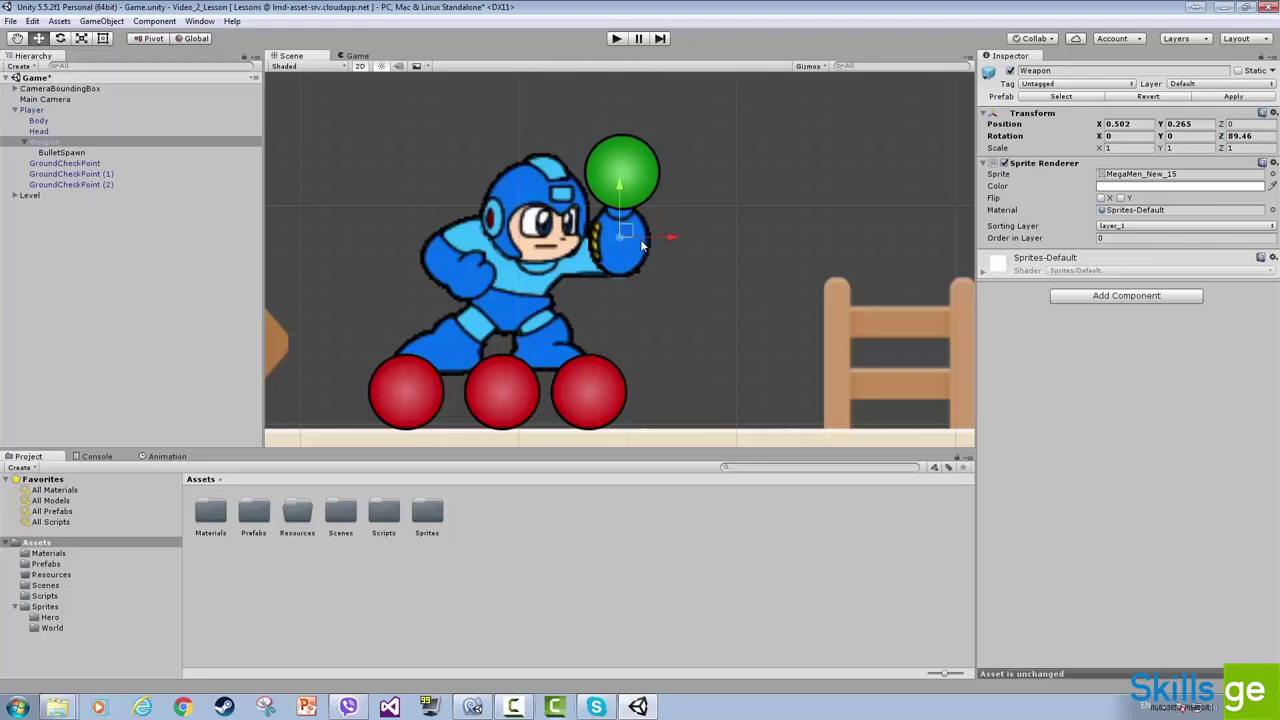
click(1250, 139)
key(ctrl+z)
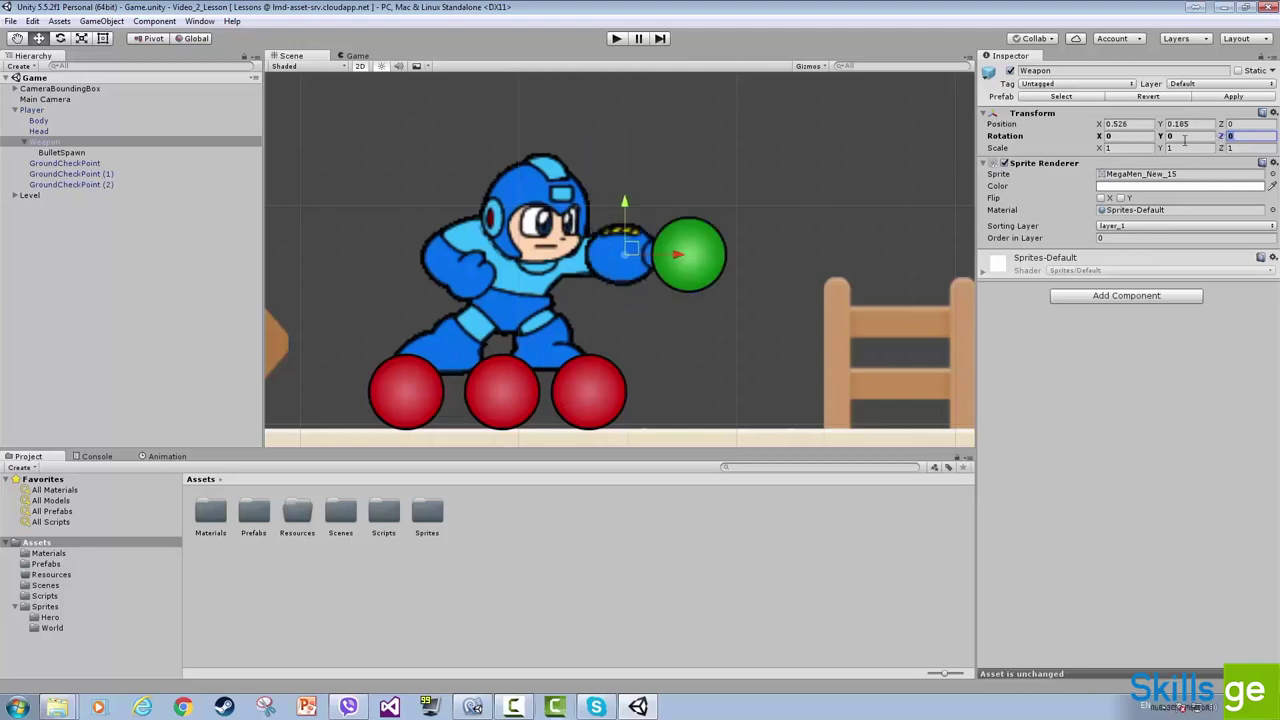
Step: Try rotating the Weapon around Z to about -44.86 and 89.41 degrees, and undo the rotation
text(-44.86)
drag(1221, 136, 1278, 136)
drag(82, 38, 663, 20)
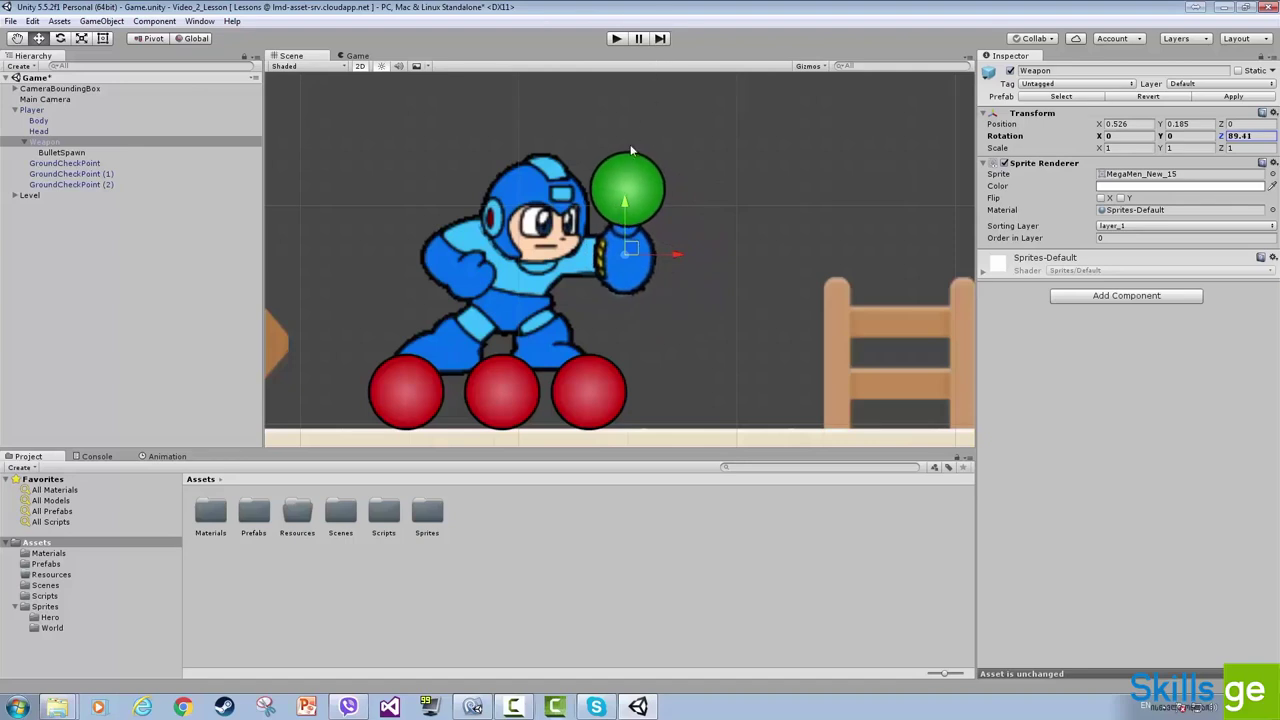
key(ctrl+z)
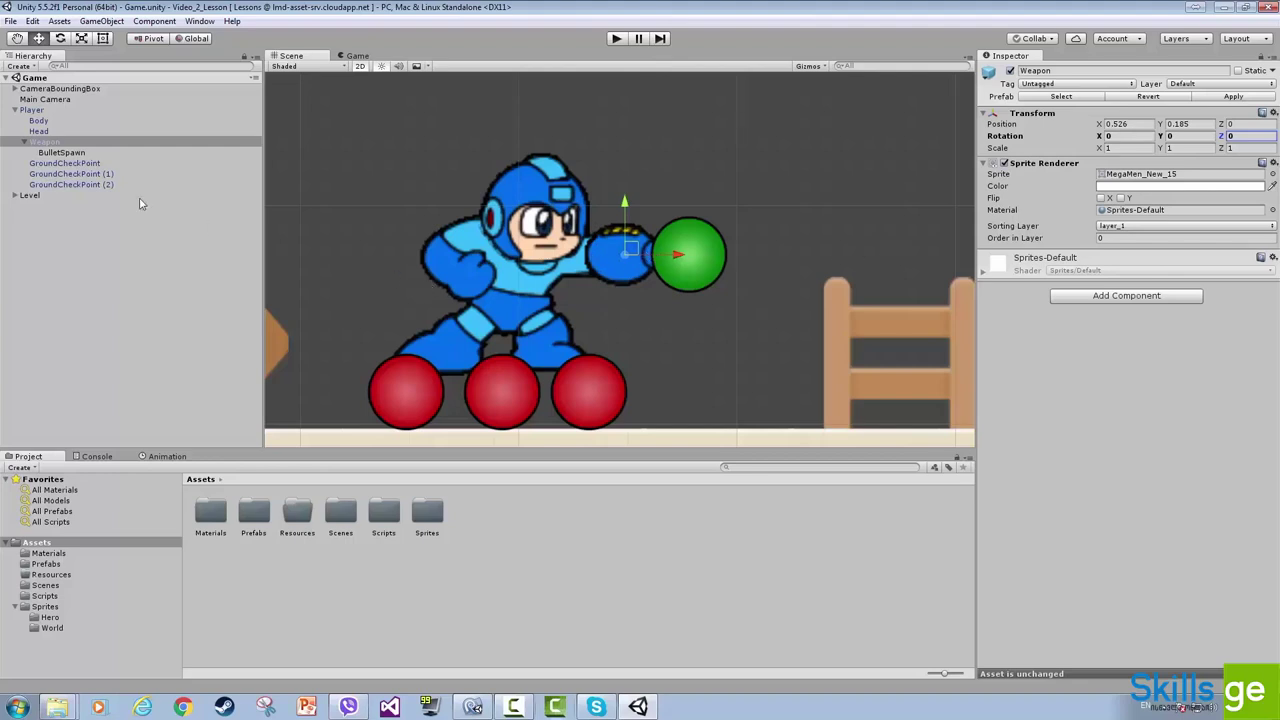
Step: Open the MegaMen_New sprite sheet in the Sprite Editor and select the weapon sprite MegaMen_New_15
click(1145, 177)
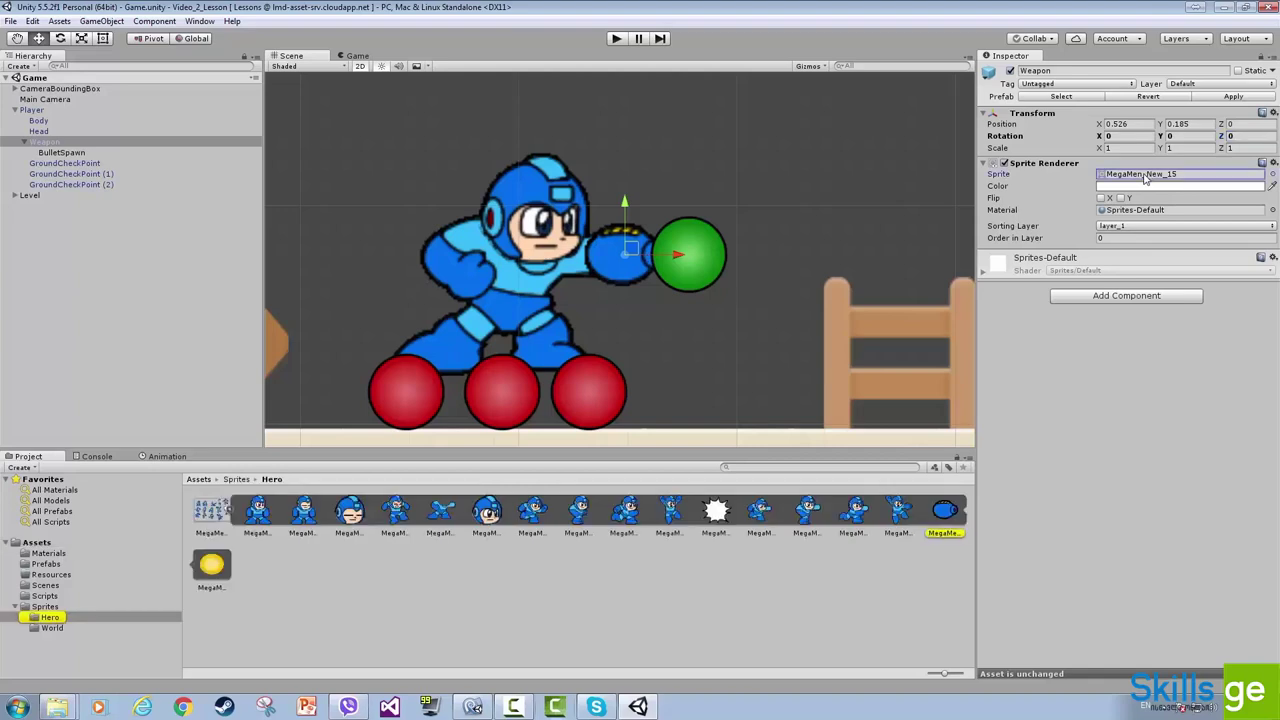
click(946, 514)
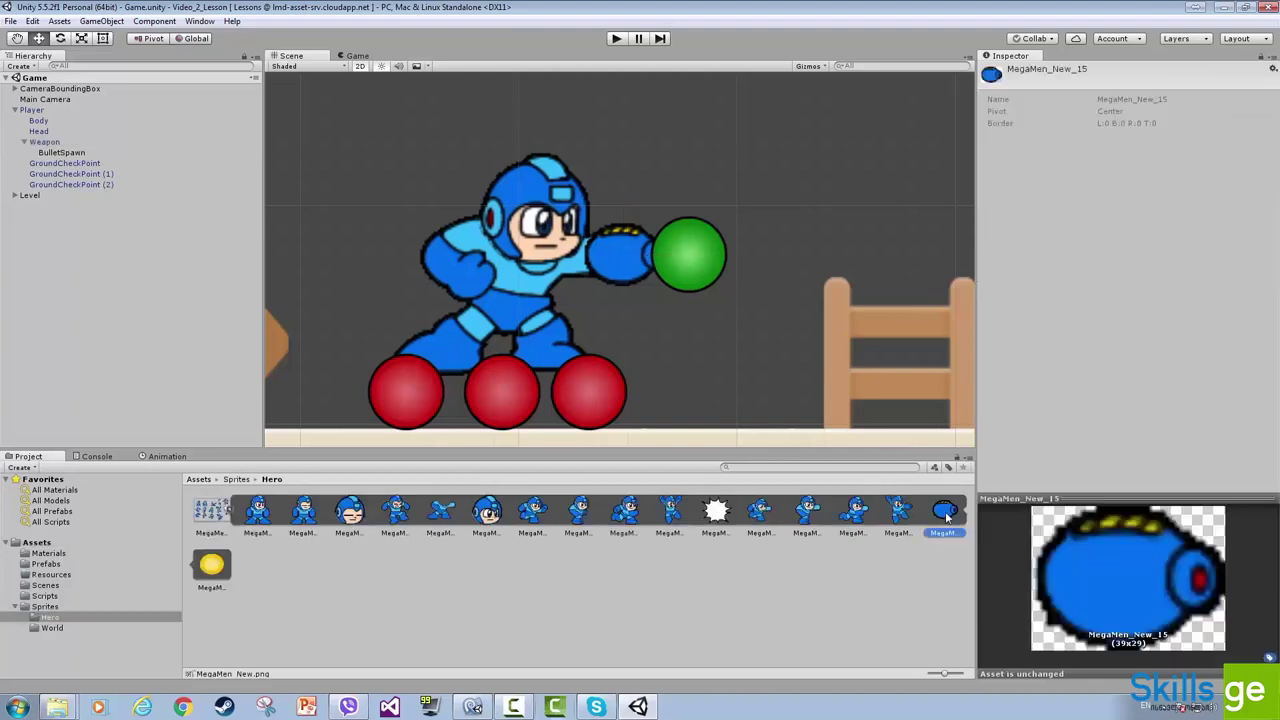
click(212, 512)
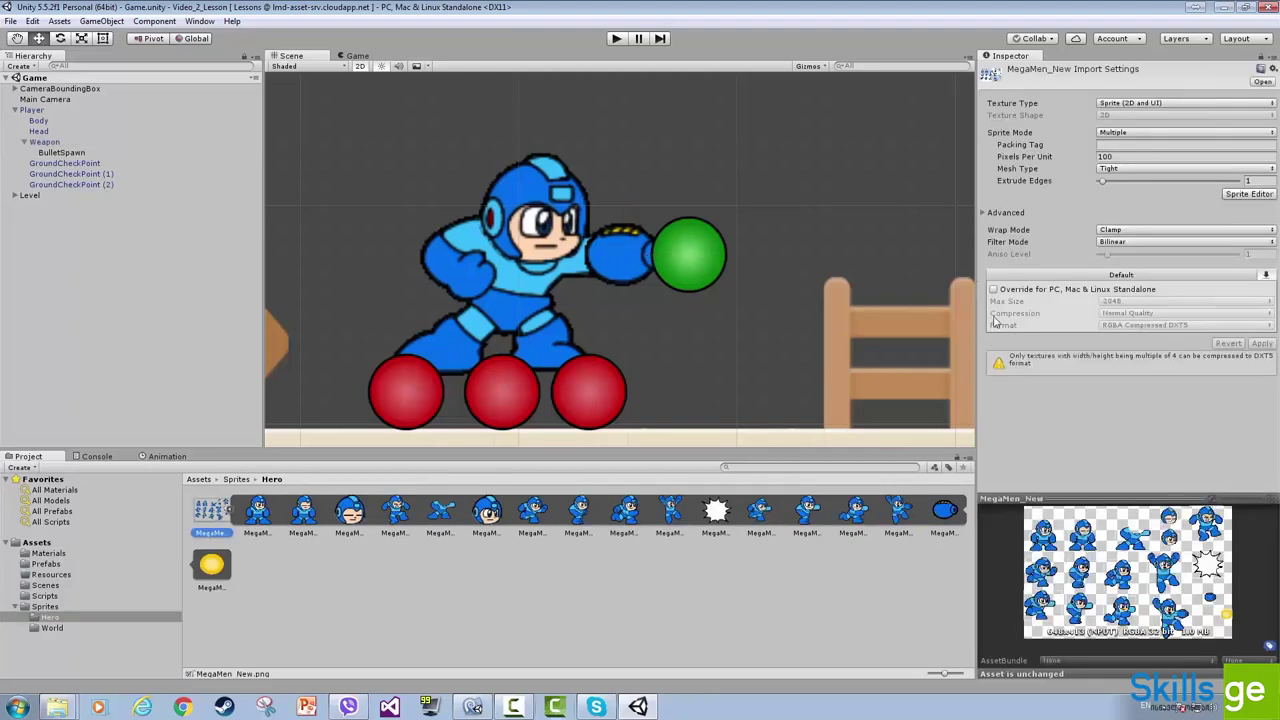
click(1243, 196)
scroll(838, 365, up, 2)
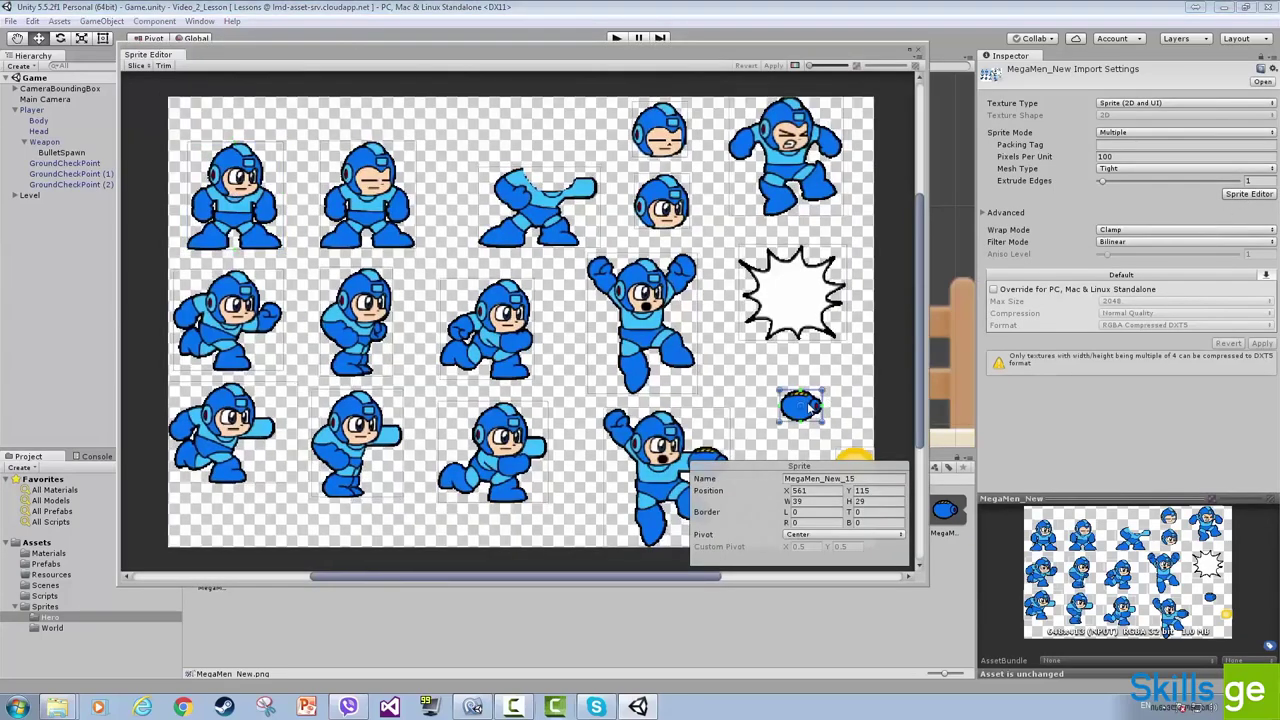
scroll(856, 413, up, 2)
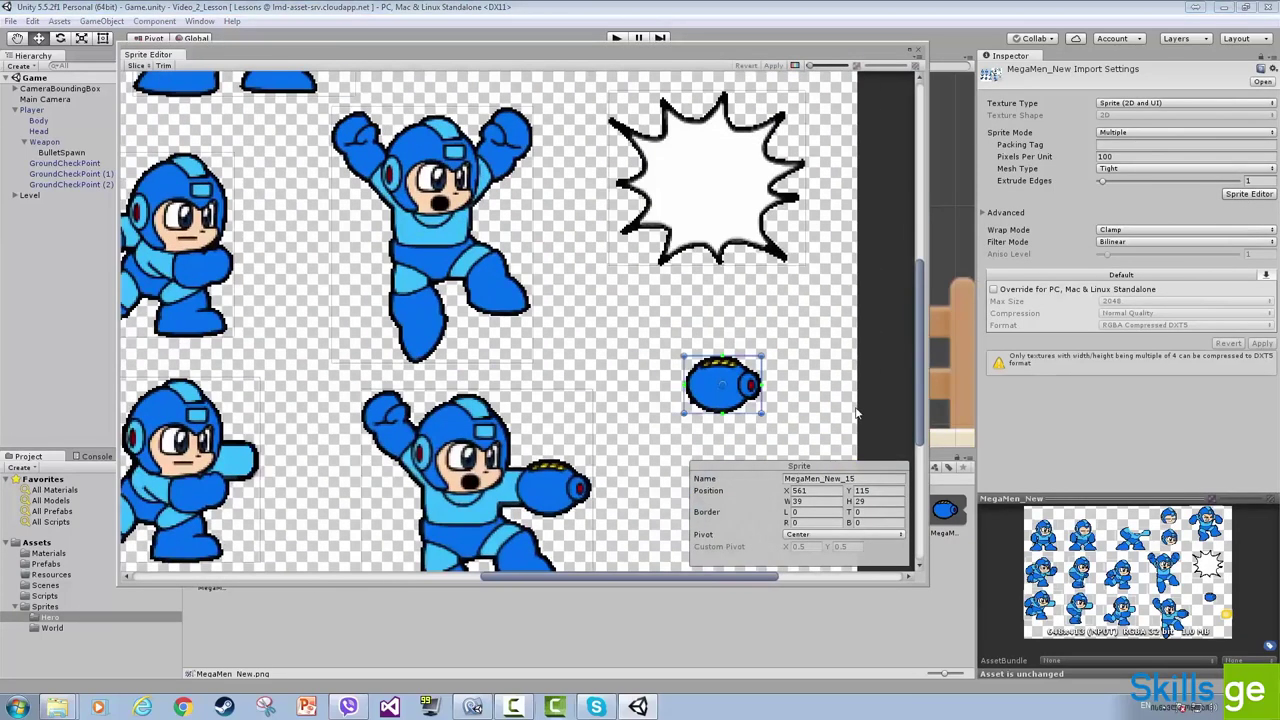
scroll(543, 334, up, 3)
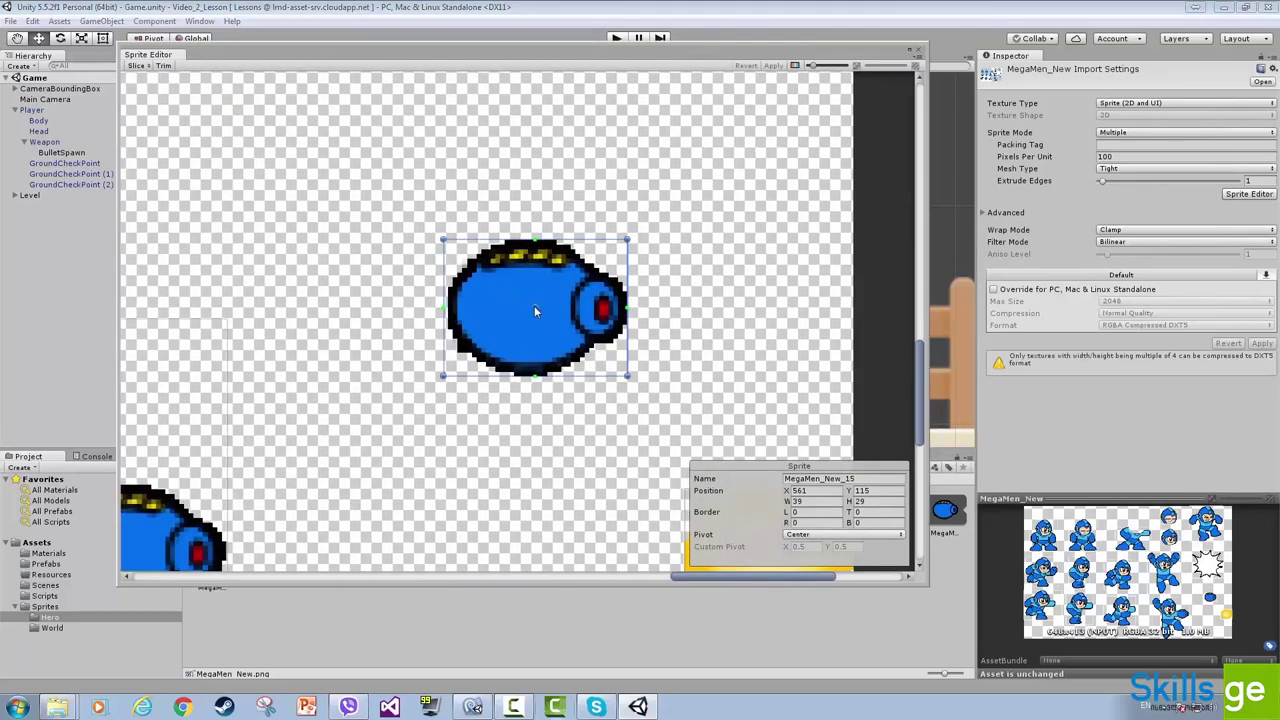
Step: Move the weapon sprite's pivot to its rear edge, at about X 0.05, Y 0.495, and apply it
drag(534, 305, 534, 307)
drag(516, 311, 544, 318)
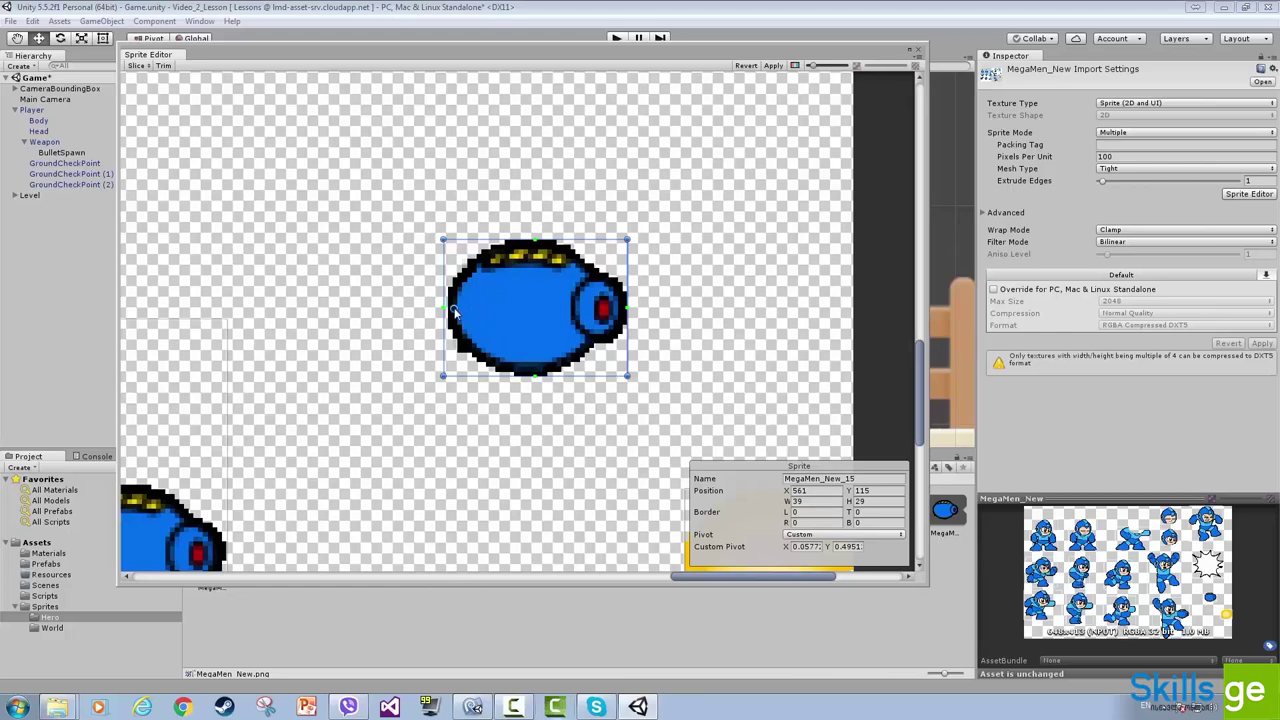
click(772, 67)
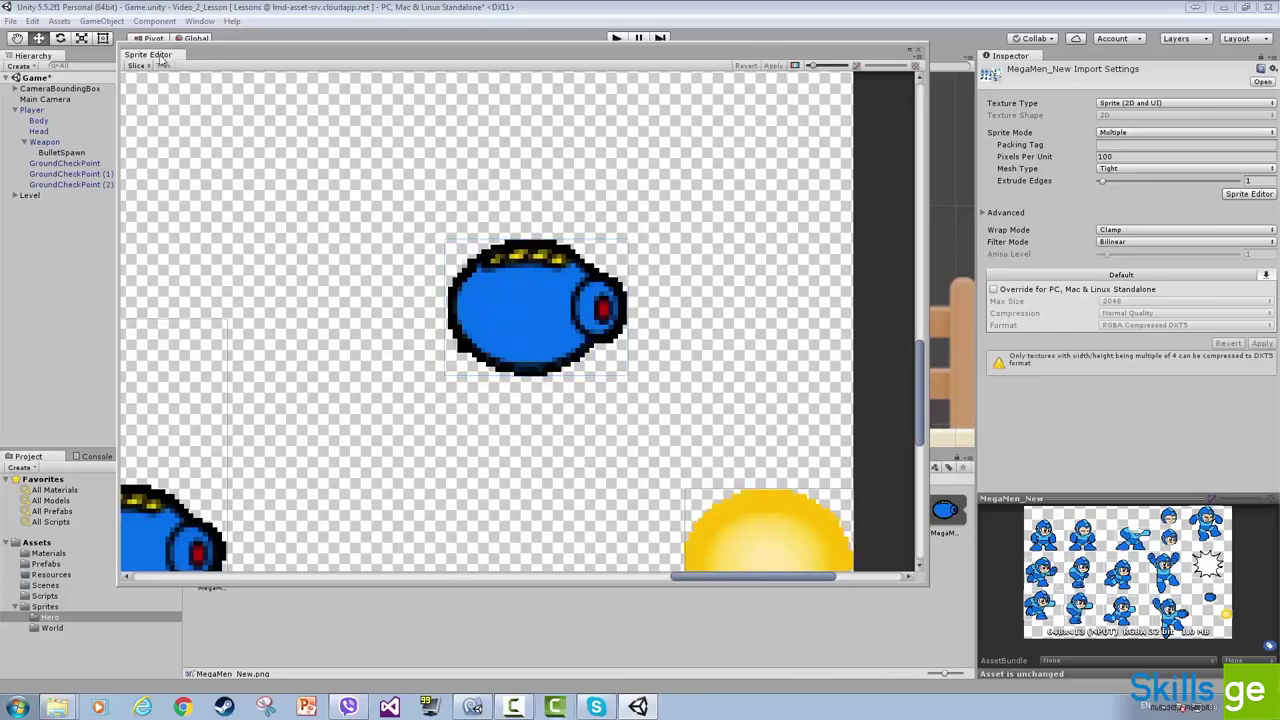
click(165, 61)
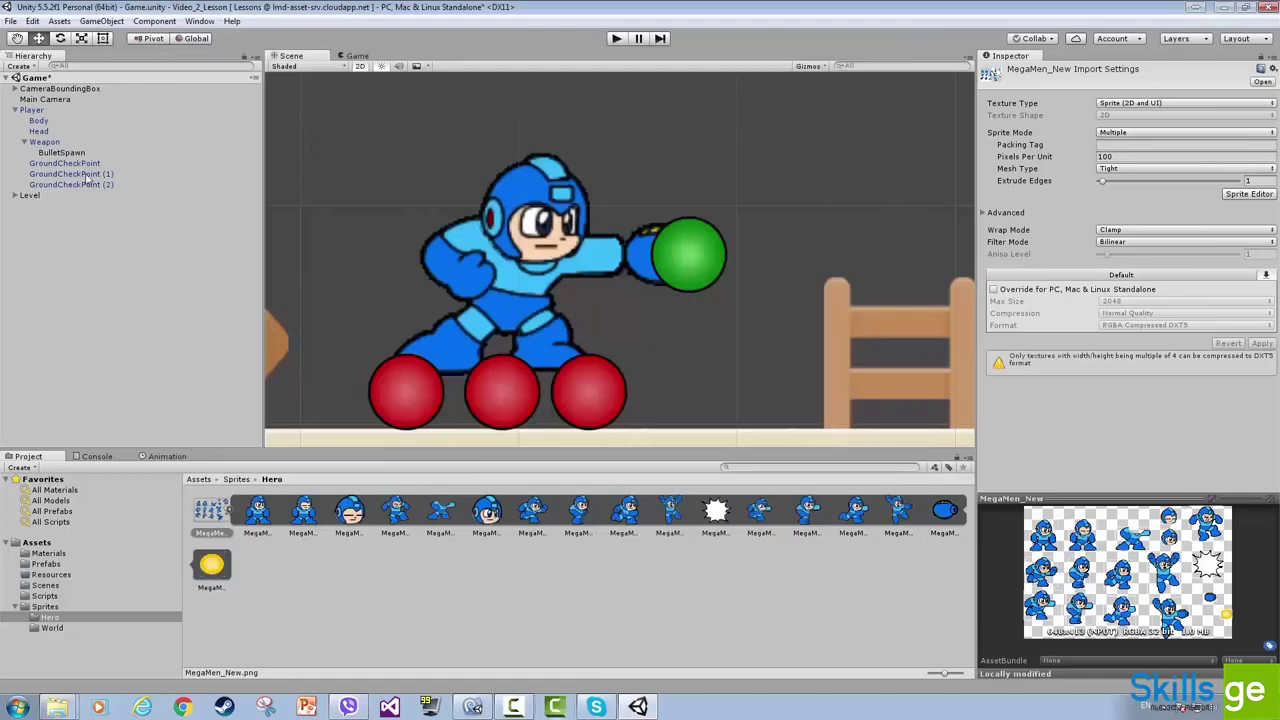
Step: Shift the Weapon back against the arm at X 0.433 and try its Z rotation, resetting it to 0
click(44, 142)
scroll(606, 217, down, 1)
scroll(690, 253, up, 4)
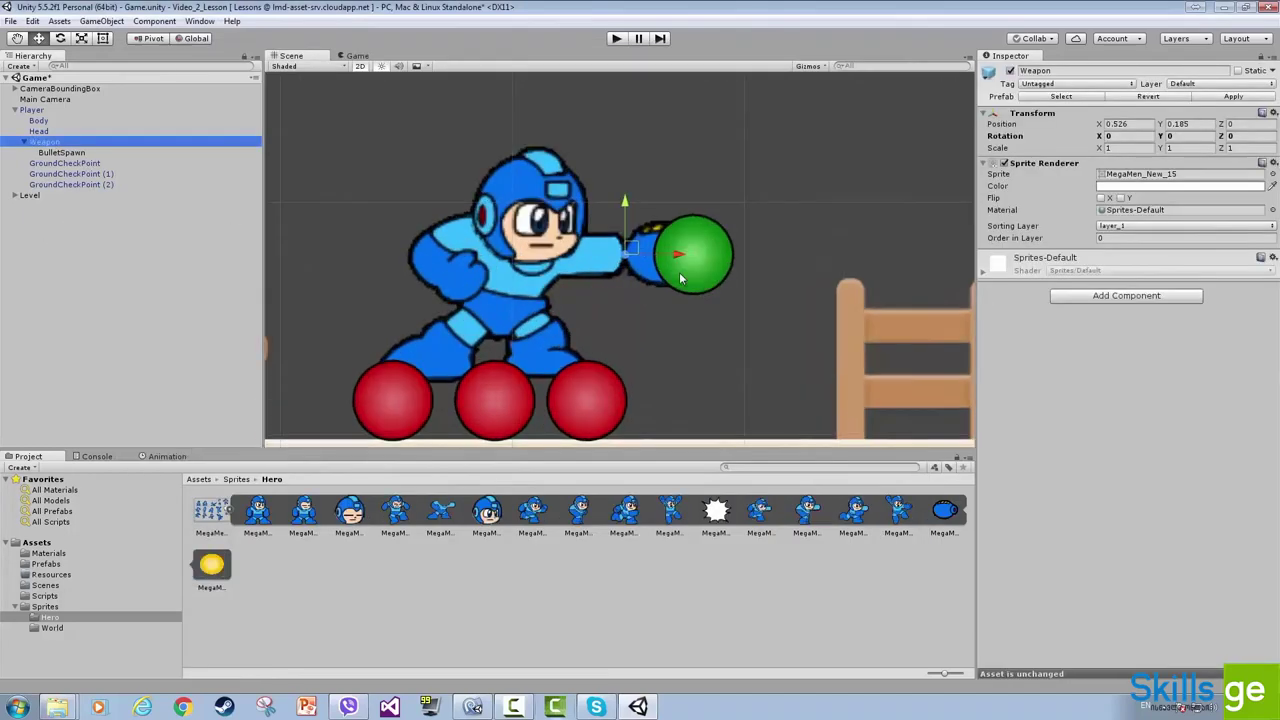
drag(682, 257, 650, 257)
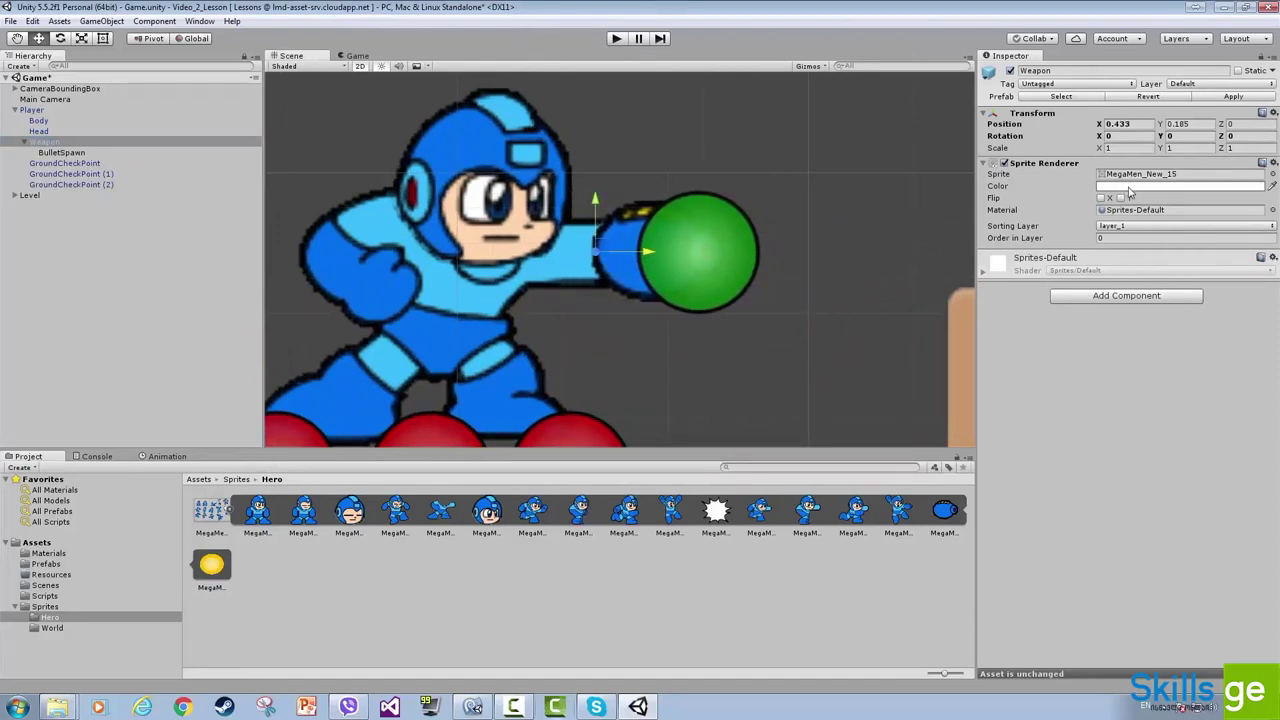
drag(1221, 135, 1151, 321)
text(0)
Step: Move the MegaMen_New_15 sprite's pivot inward to about X 0.222, Y 0.509 in the Sprite Editor and apply it
click(209, 511)
click(1248, 195)
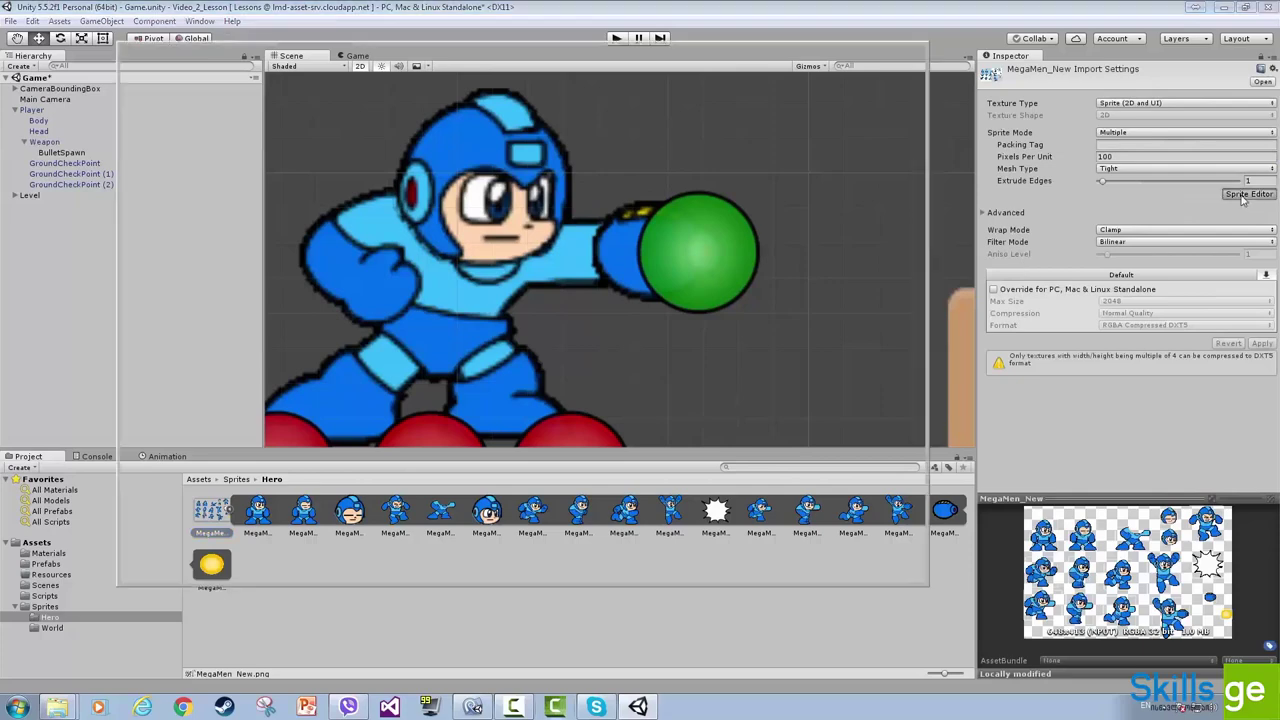
click(796, 405)
scroll(792, 405, up, 5)
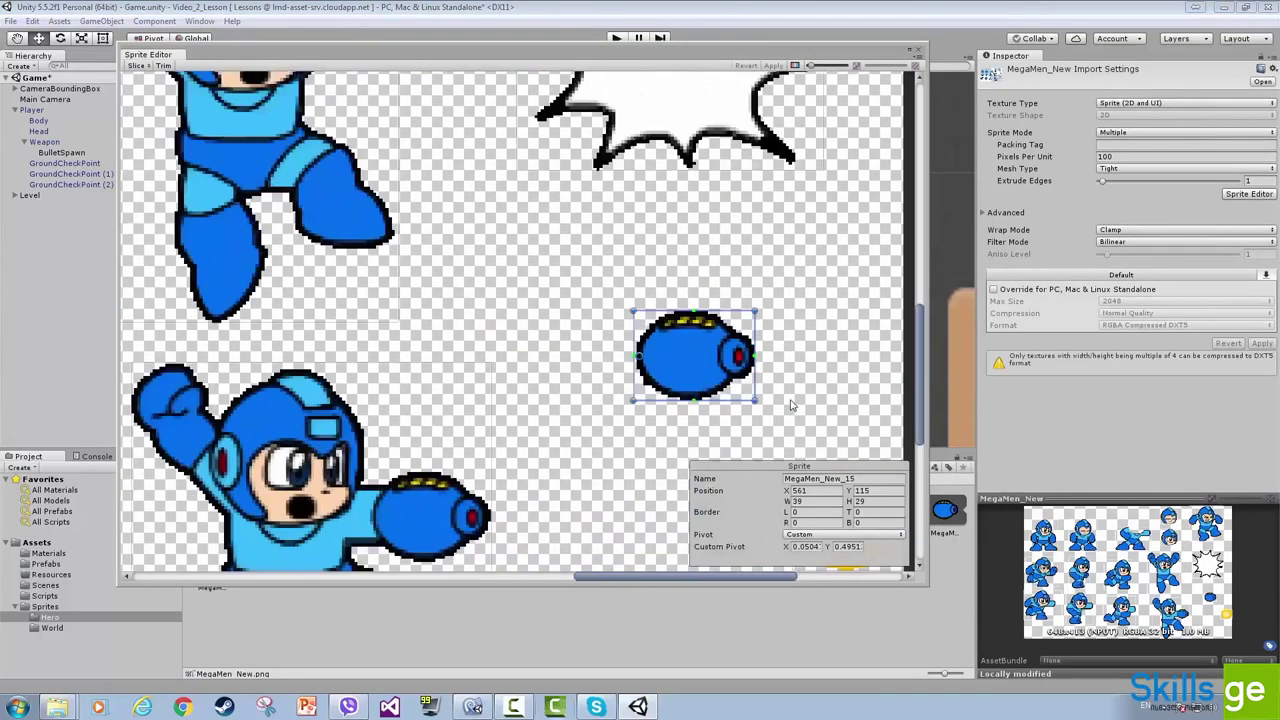
drag(604, 349, 628, 343)
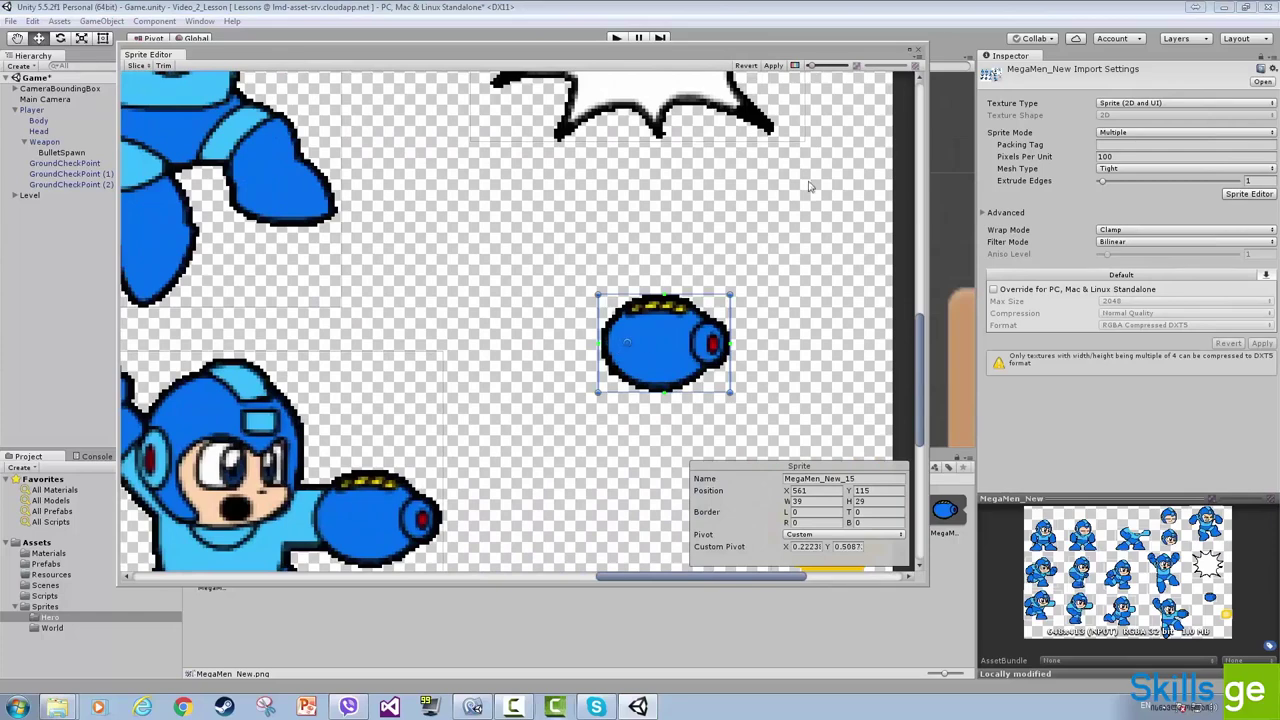
click(773, 67)
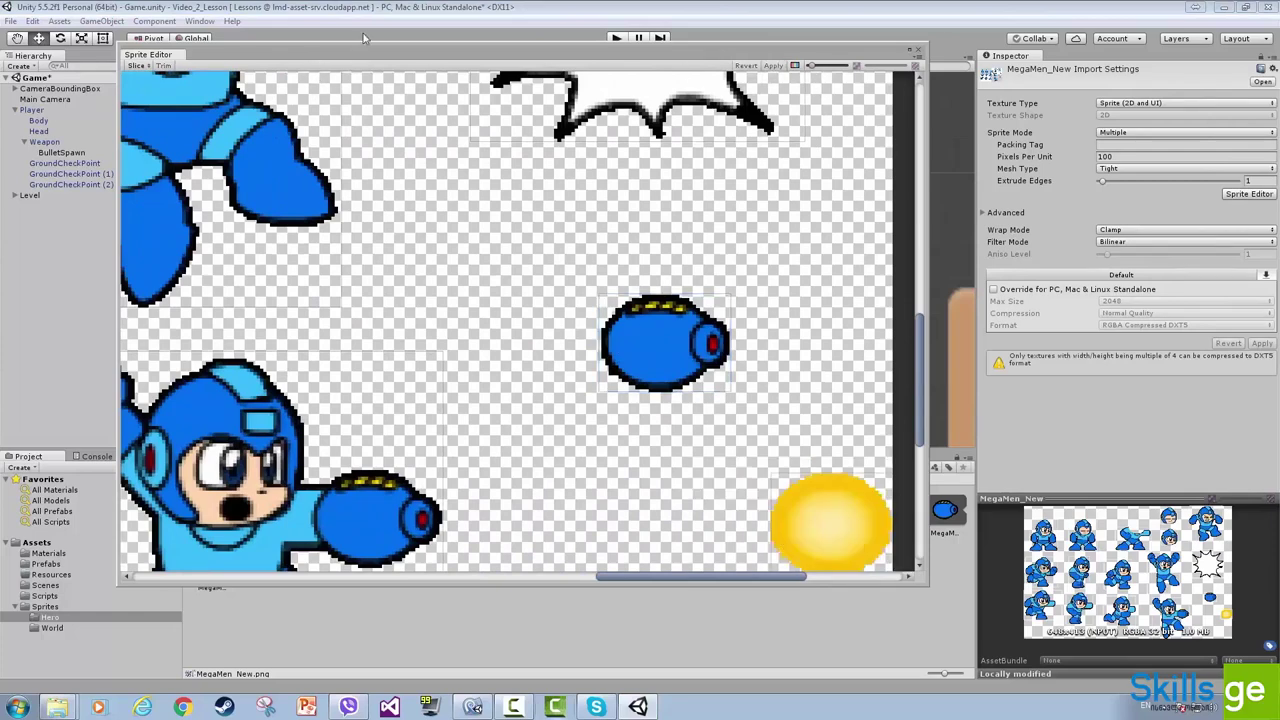
click(162, 58)
Step: Shift the Weapon forward to about X 0.475 and test its Z rotation, resetting the angle to 0
click(621, 233)
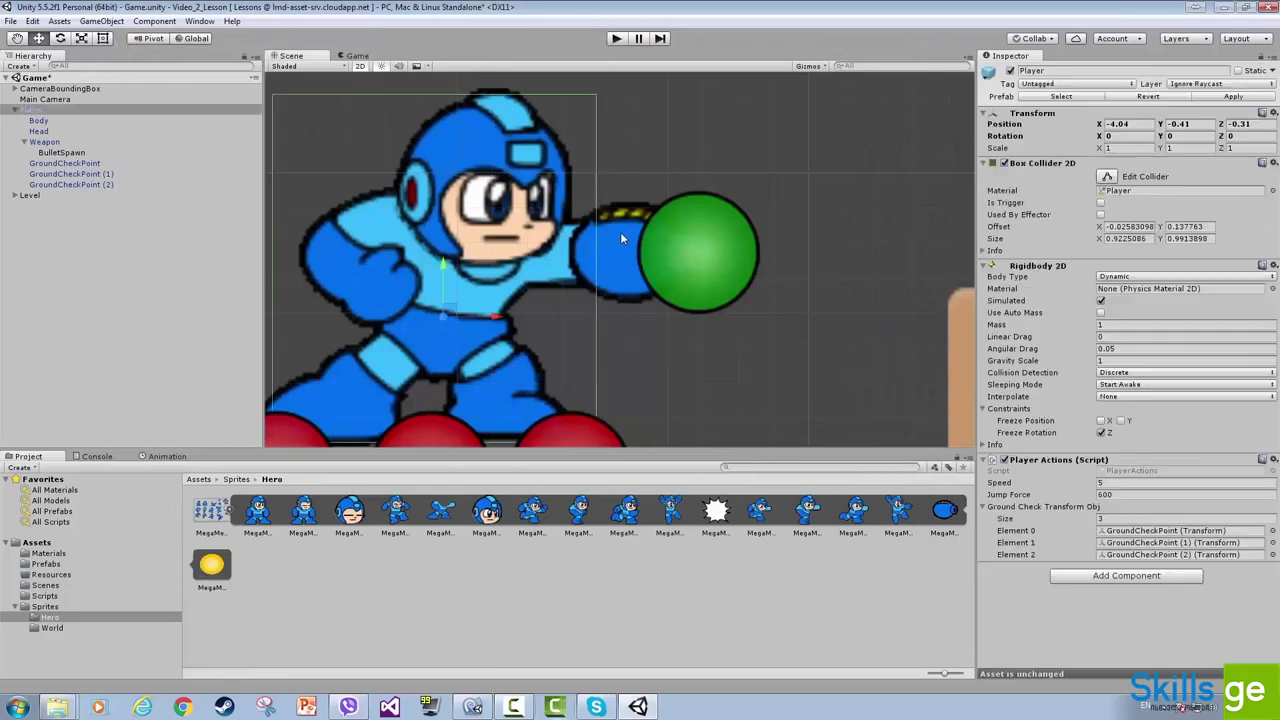
click(44, 142)
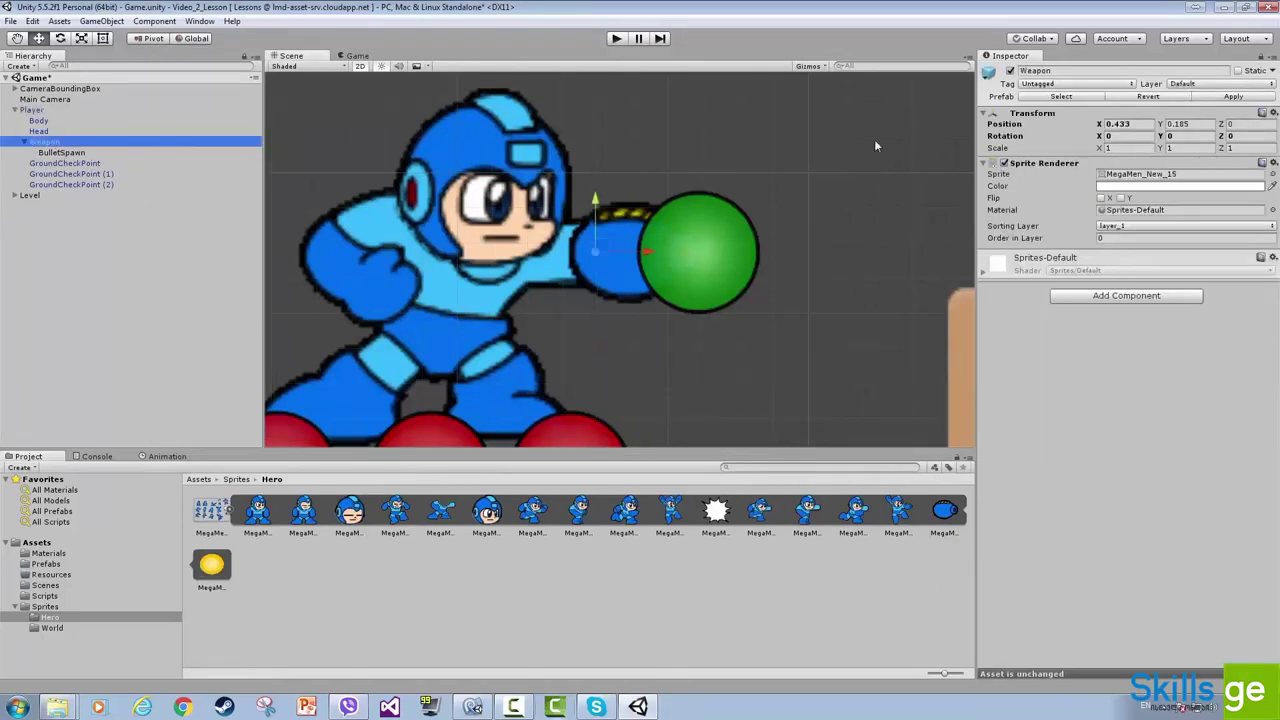
click(1222, 138)
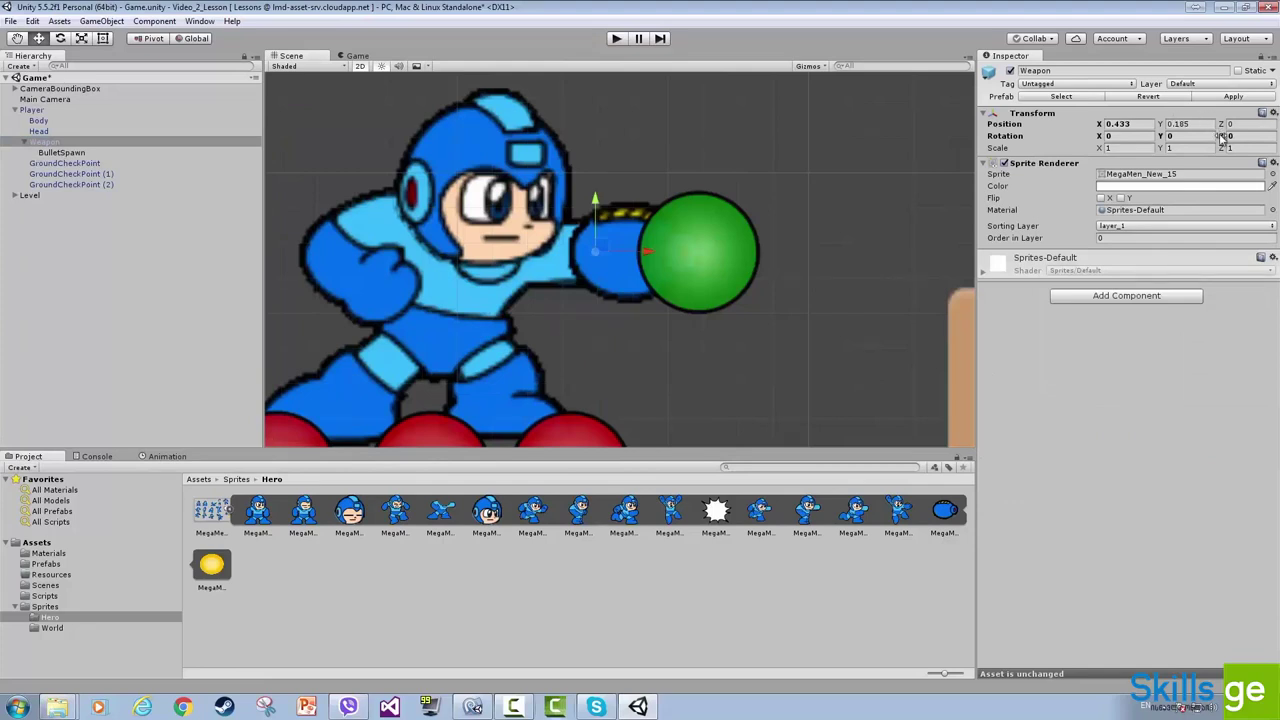
drag(1222, 137, 662, 253)
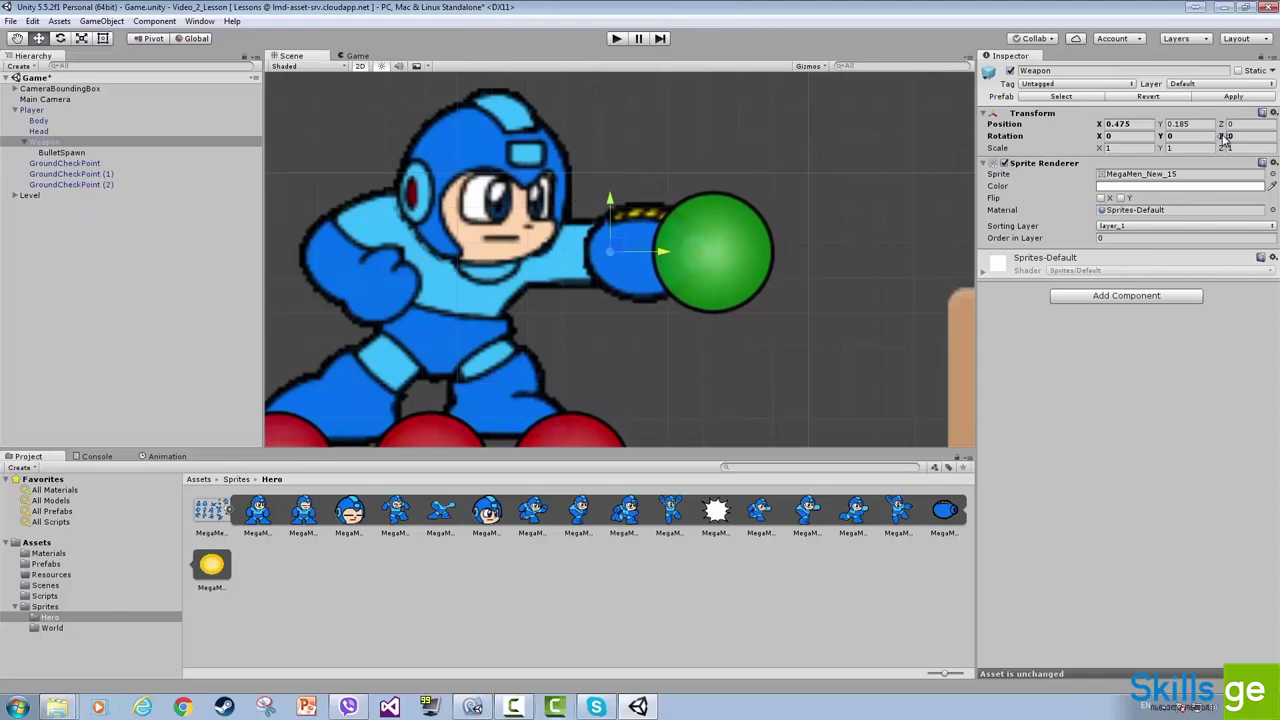
drag(1222, 137, 472, 577)
text(0)
Step: Move BulletSpawn slightly farther out from the weapon's muzzle, to about X 0.324, Y -0.008
click(61, 151)
mouse_move(772, 254)
mouse_down()
mouse_move(824, 262)
mouse_move(783, 259)
mouse_up()
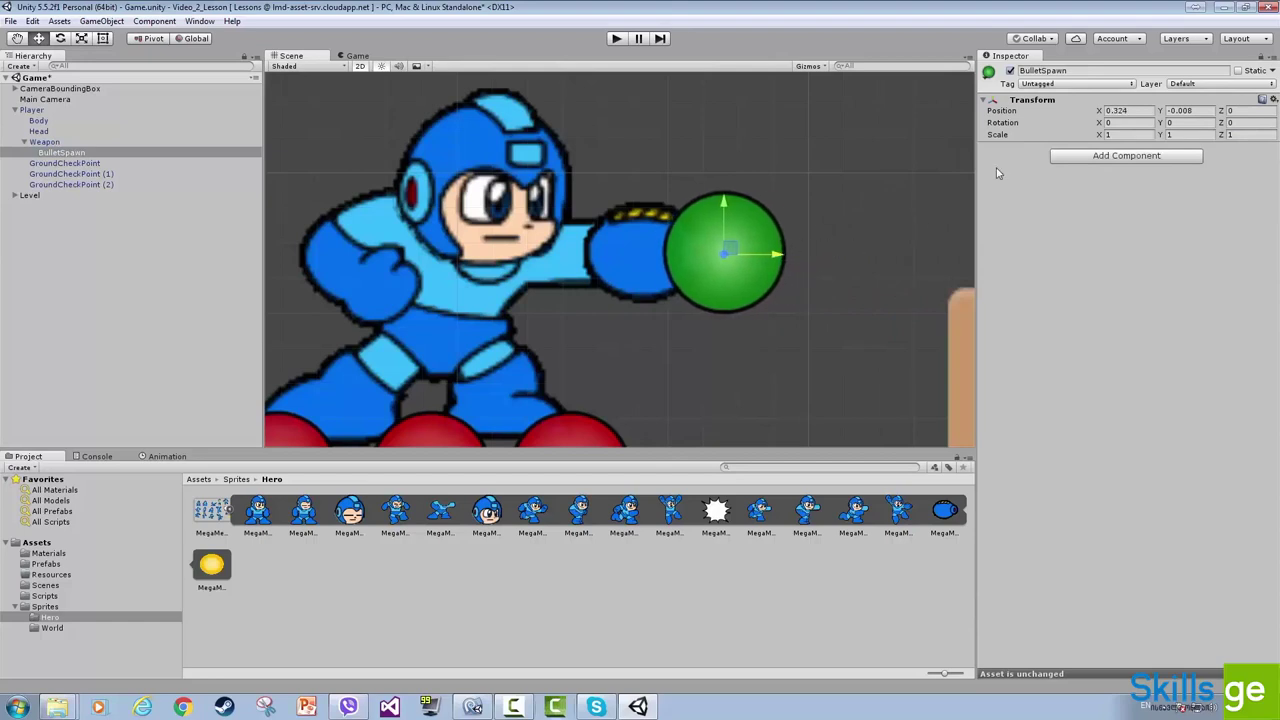
scroll(564, 192, down, 3)
Step: Apply the changes made to the Player and its children to the Player prefab
click(40, 110)
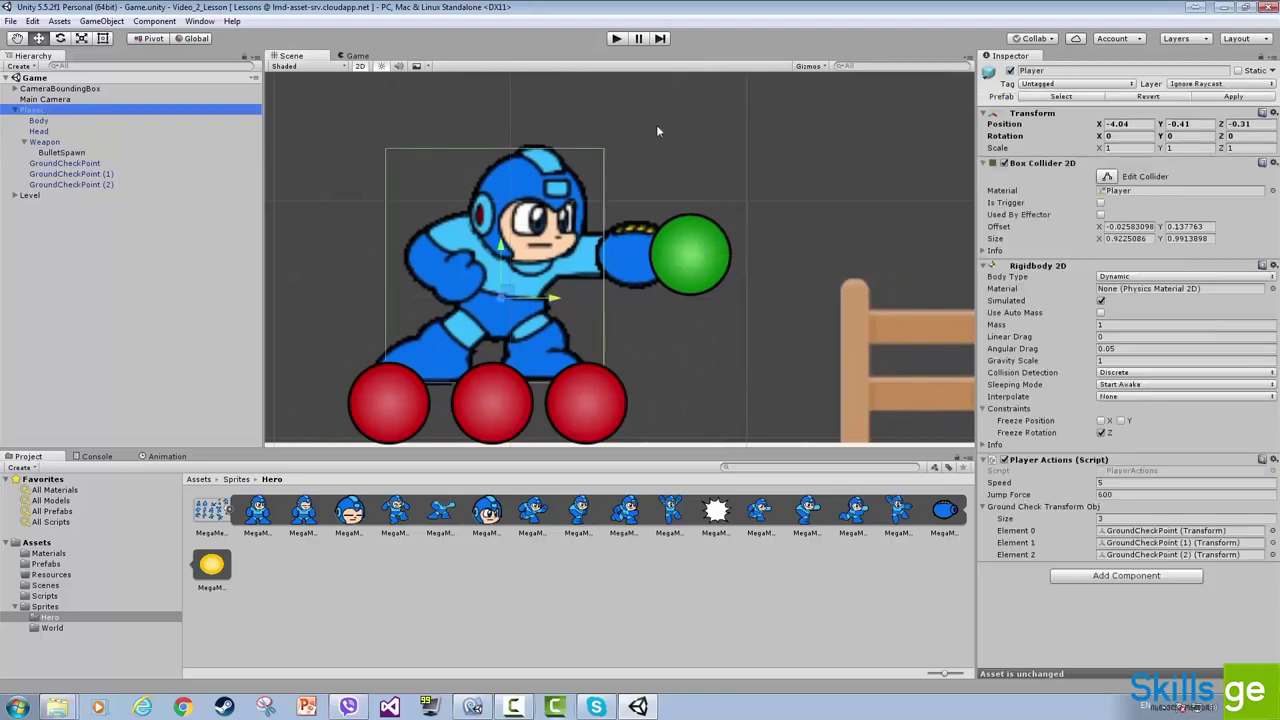
click(1233, 97)
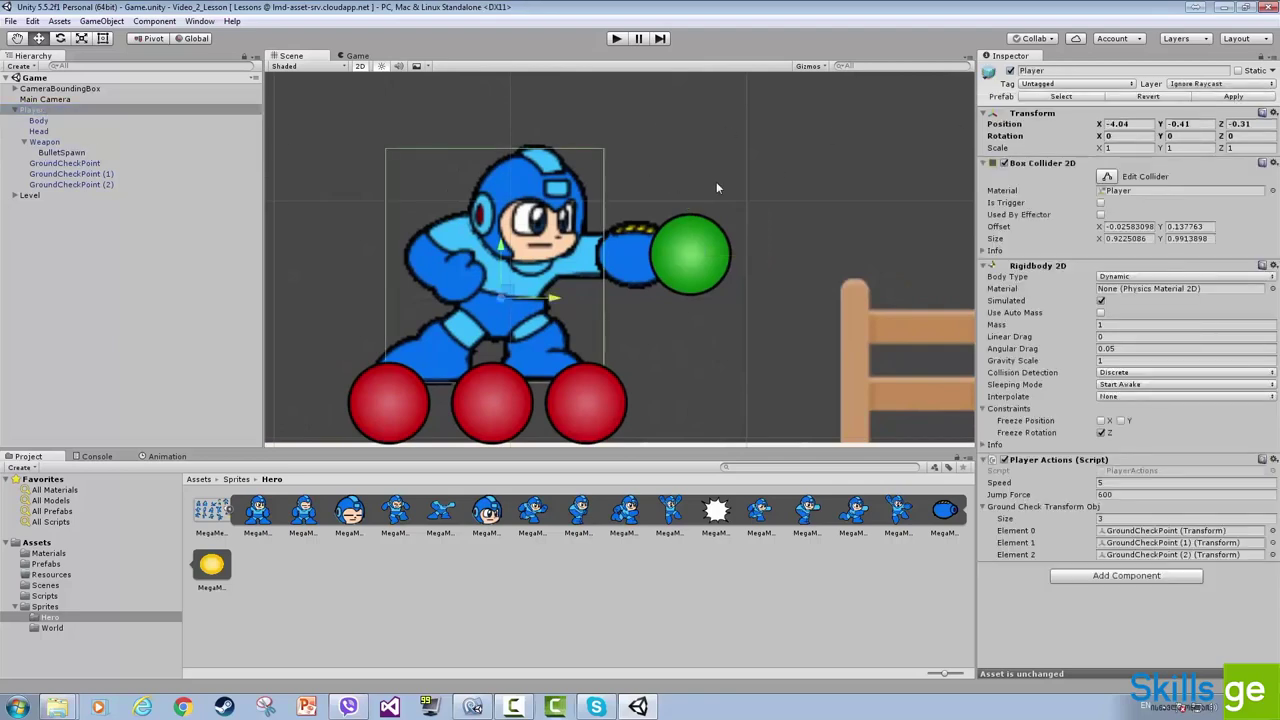
scroll(620, 244, down, 2)
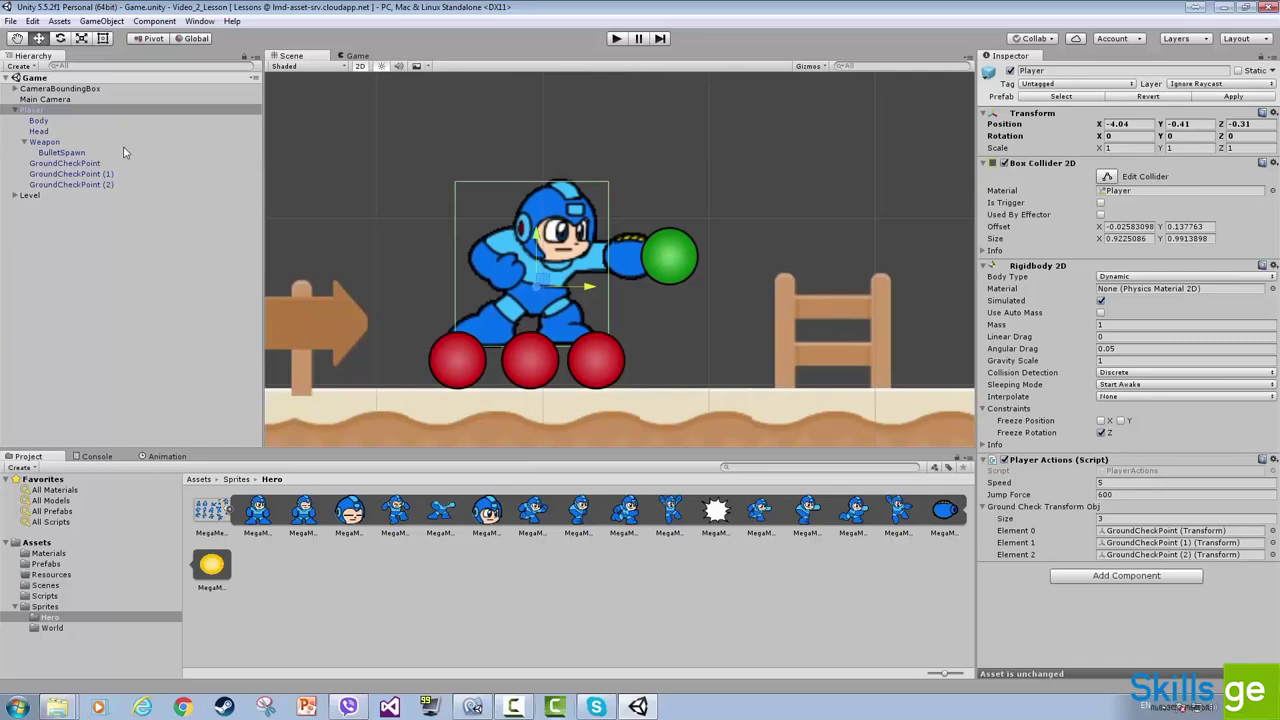
Step: Test the Weapon's Z rotation, return it to 0, and shift the Weapon back to about X 0.455
click(48, 153)
click(50, 144)
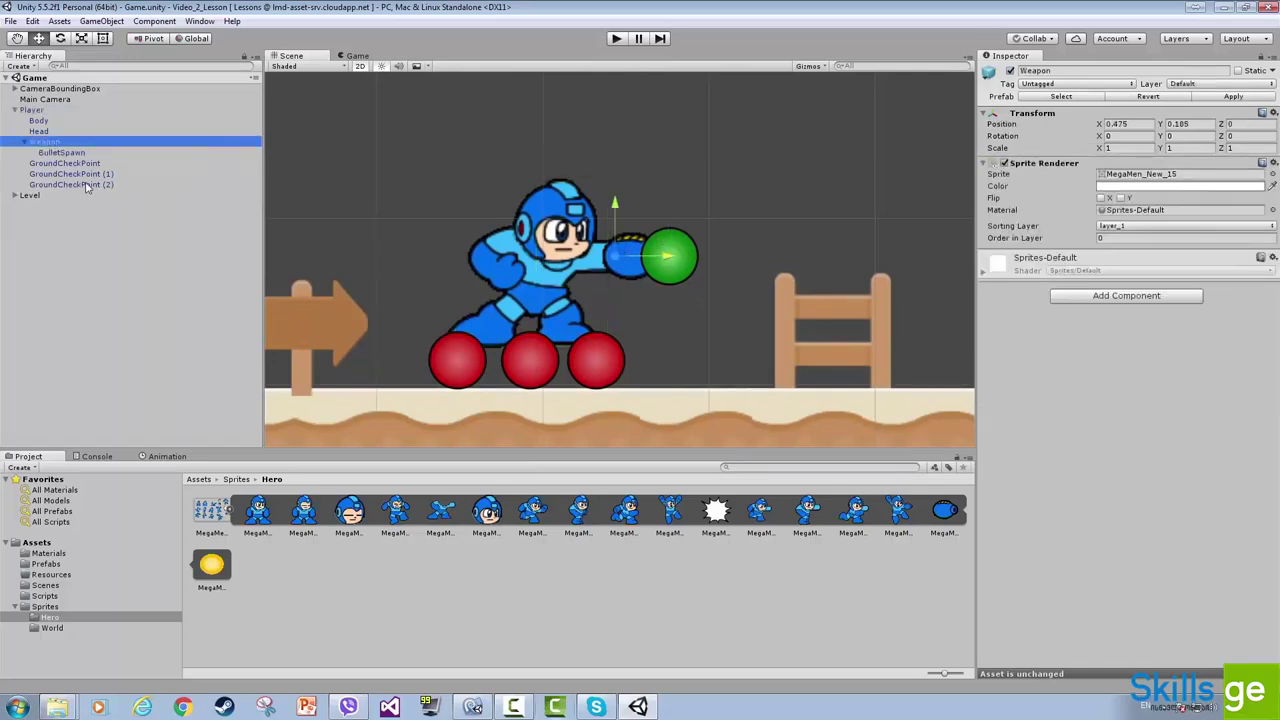
click(62, 153)
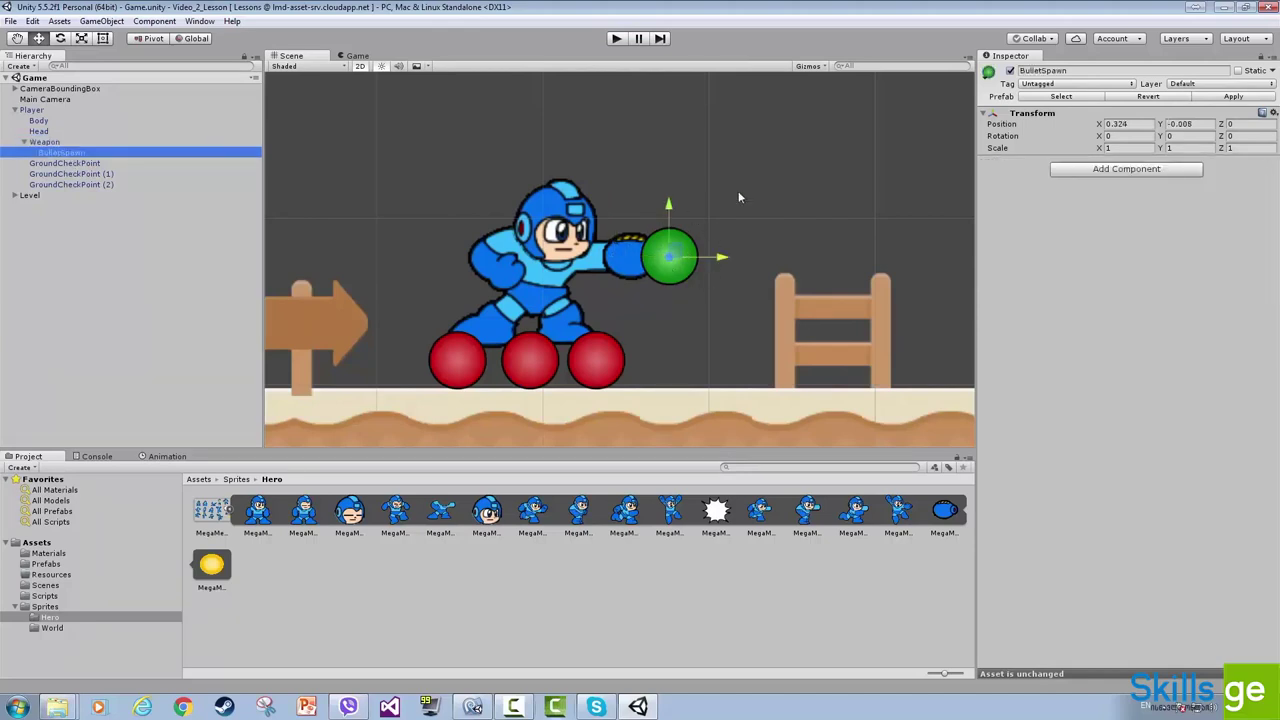
click(72, 143)
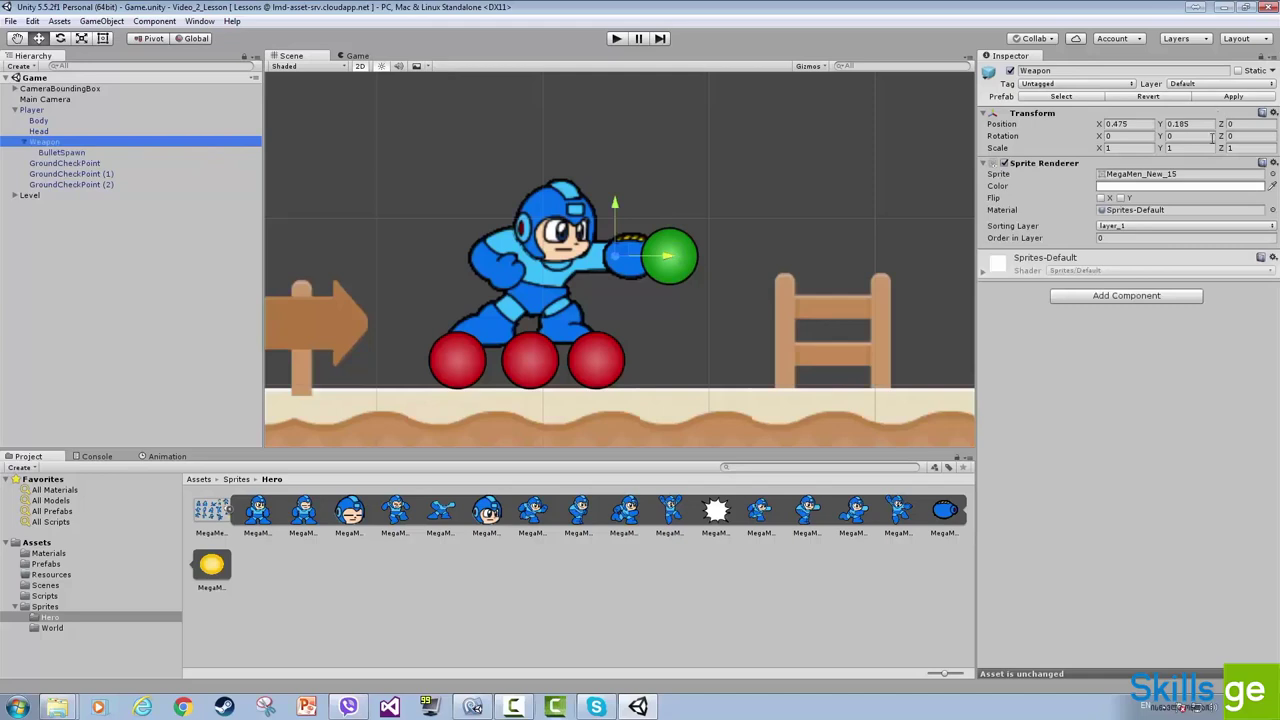
drag(1222, 137, 3, 170)
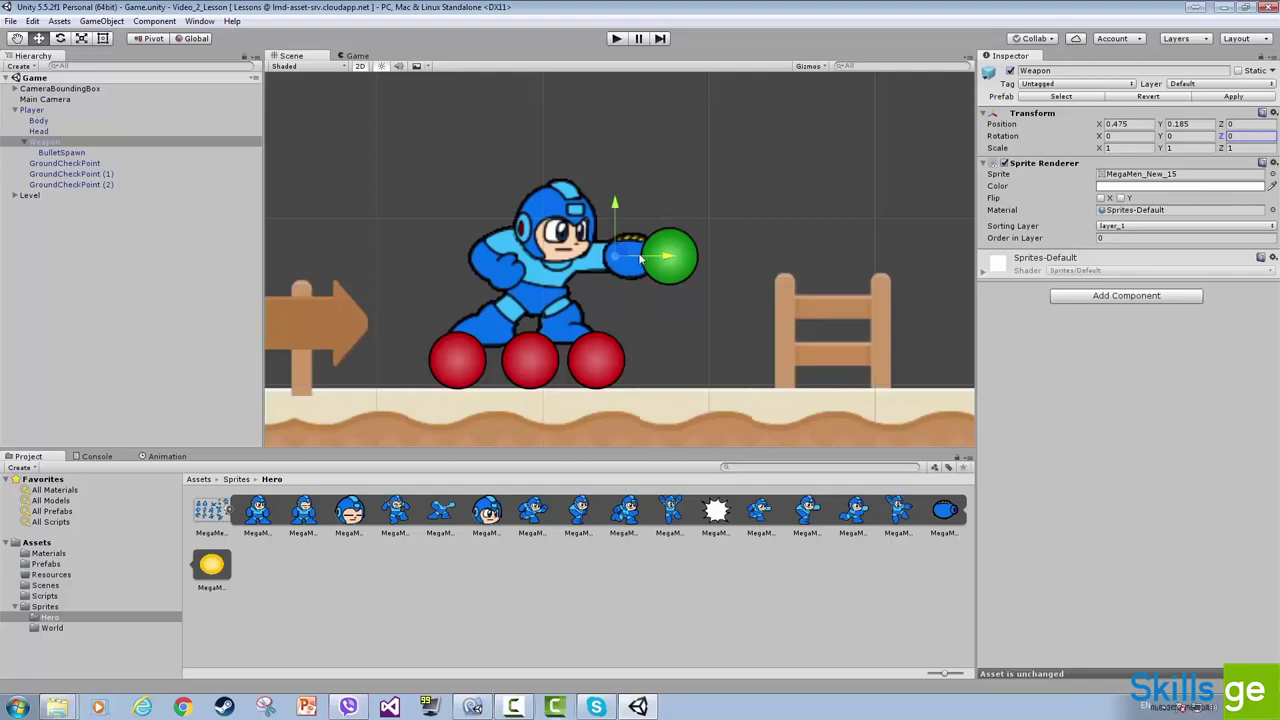
drag(669, 261, 665, 261)
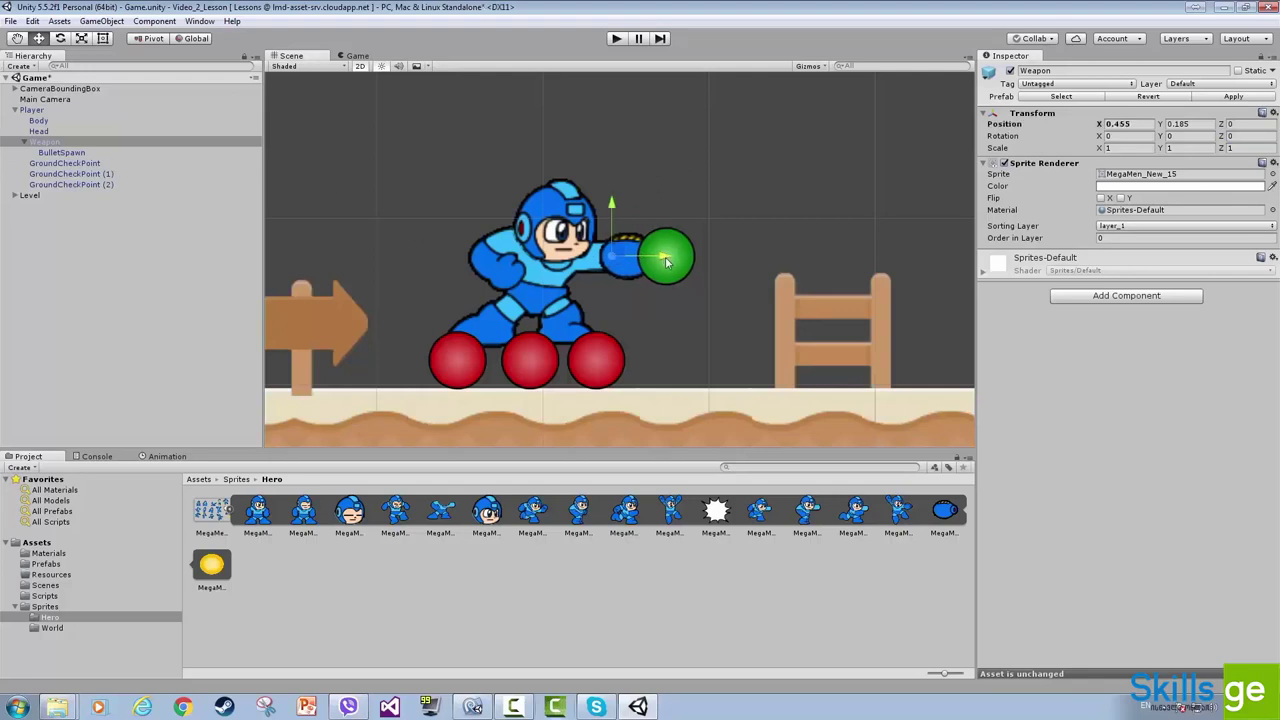